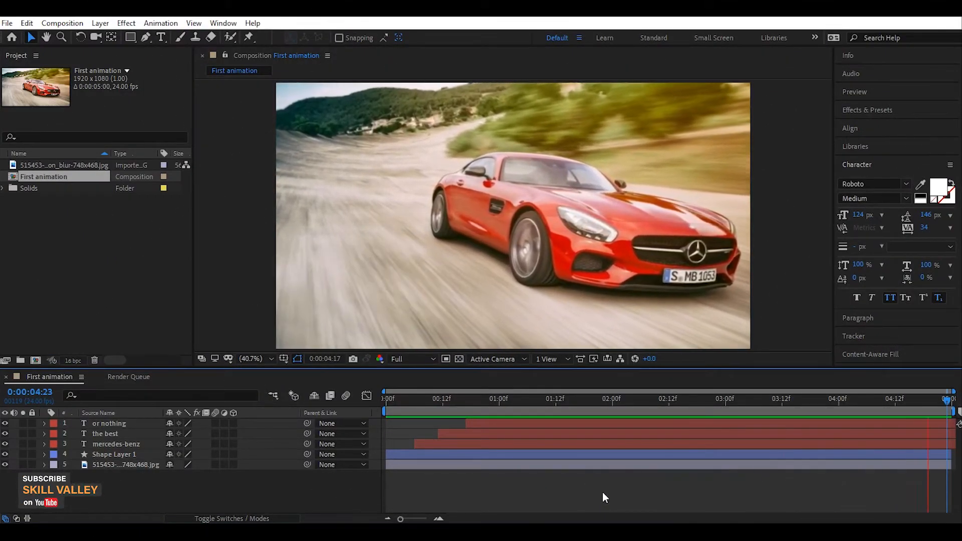
- Preview the First animation composition and reveal the keyframed properties of all five layers in an enlarged timeline at 0:00:02:01
{"action": "key", "text": "space"}
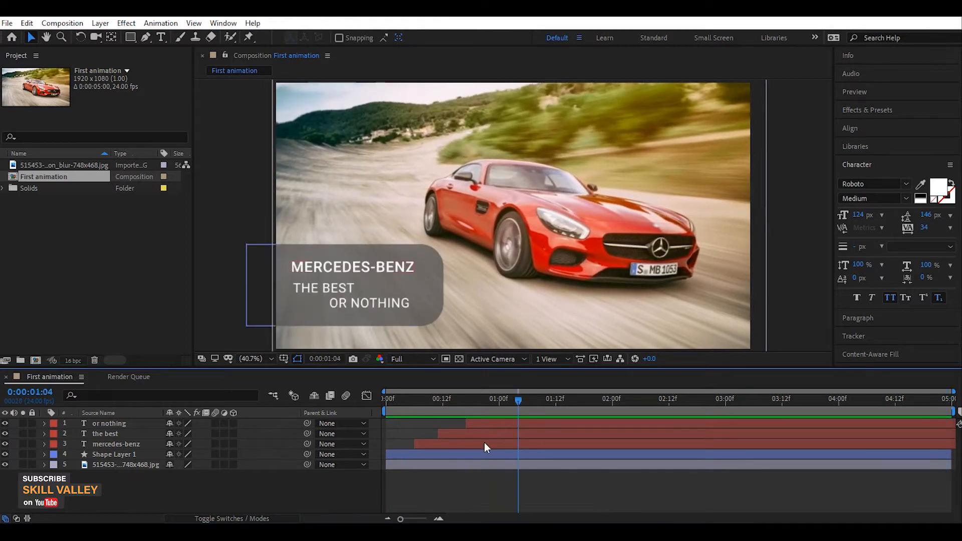
{"action": "left_click_drag", "start_coordinate": [517, 402], "coordinate": [364, 431]}
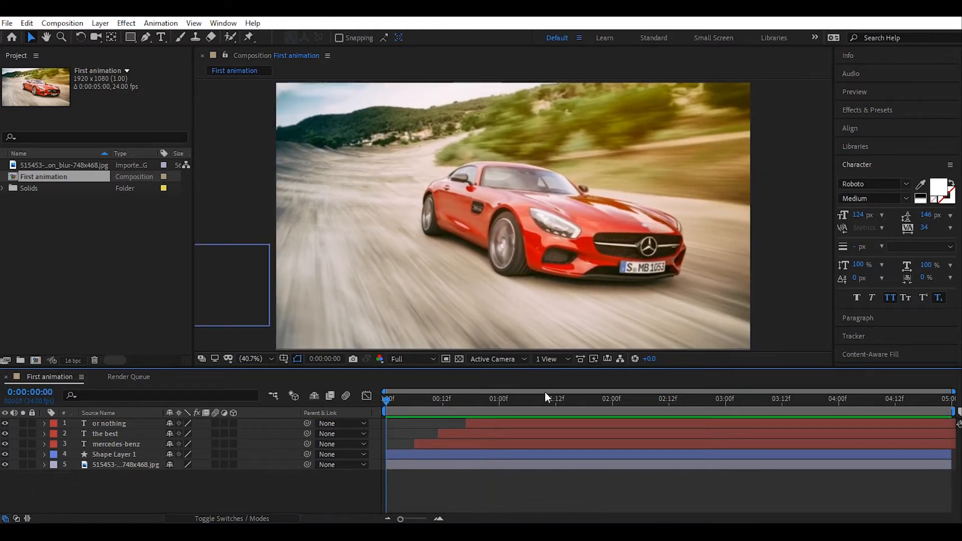
{"action": "left_click", "coordinate": [616, 399]}
{"action": "left_click_drag", "start_coordinate": [86, 485], "coordinate": [115, 423]}
{"action": "key", "text": "u"}
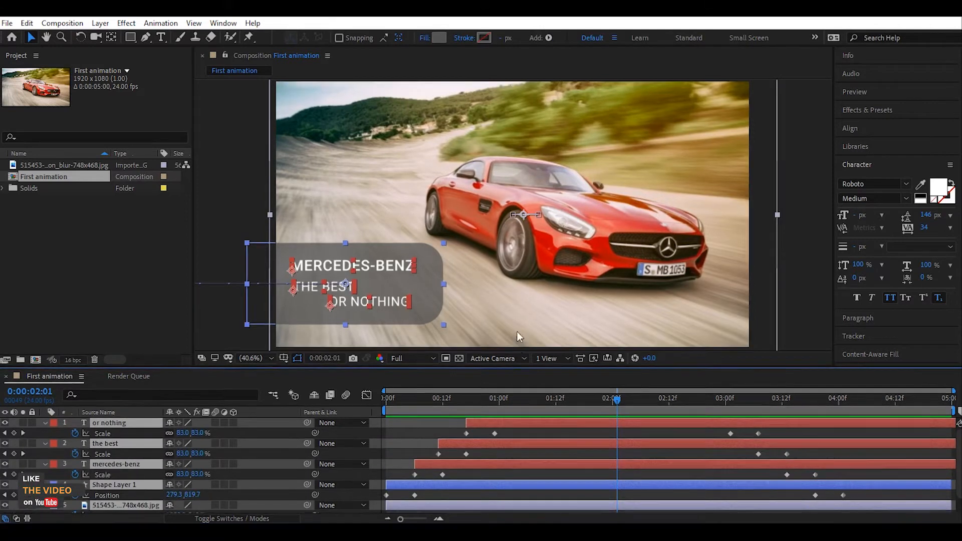
{"action": "left_click_drag", "start_coordinate": [515, 369], "coordinate": [471, 290]}
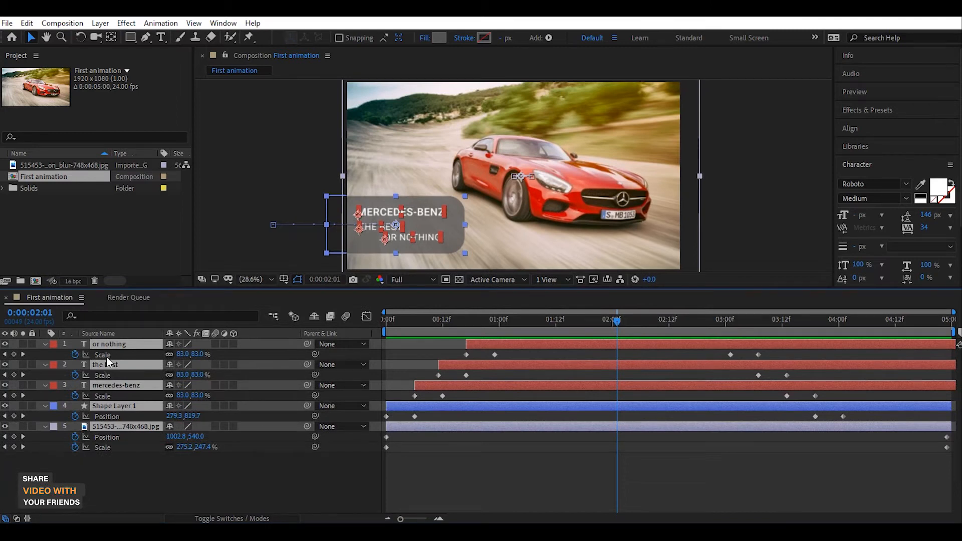
{"action": "left_click", "coordinate": [194, 359]}
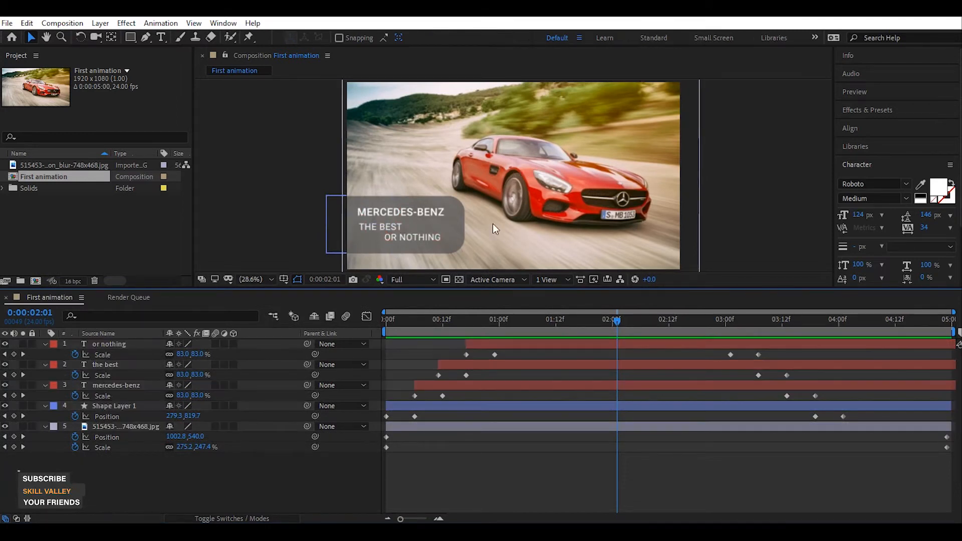
- Examine the Scale keyframes of the three text layers: mercedes-benz, the best and or nothing
{"action": "left_click", "coordinate": [121, 384]}
{"action": "left_click", "coordinate": [117, 364]}
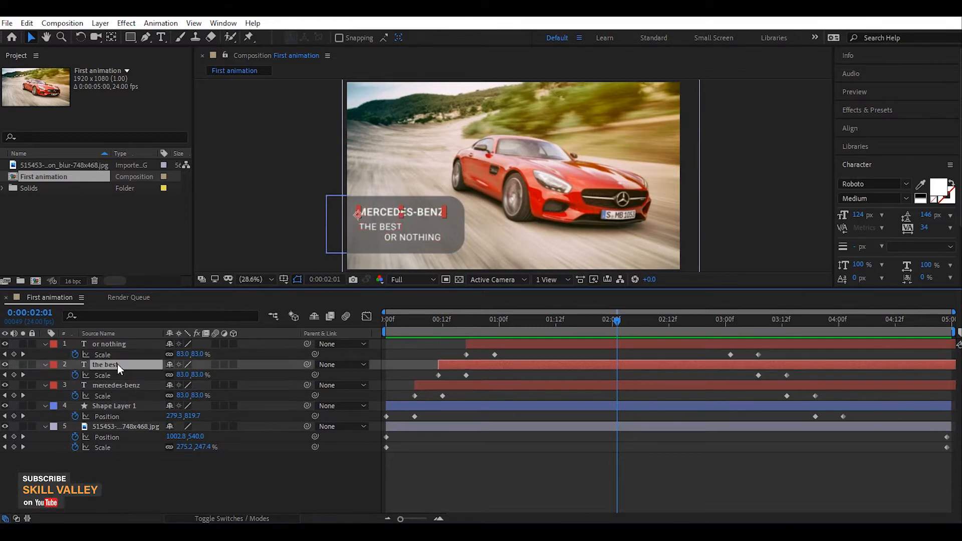
{"action": "left_click", "coordinate": [118, 343]}
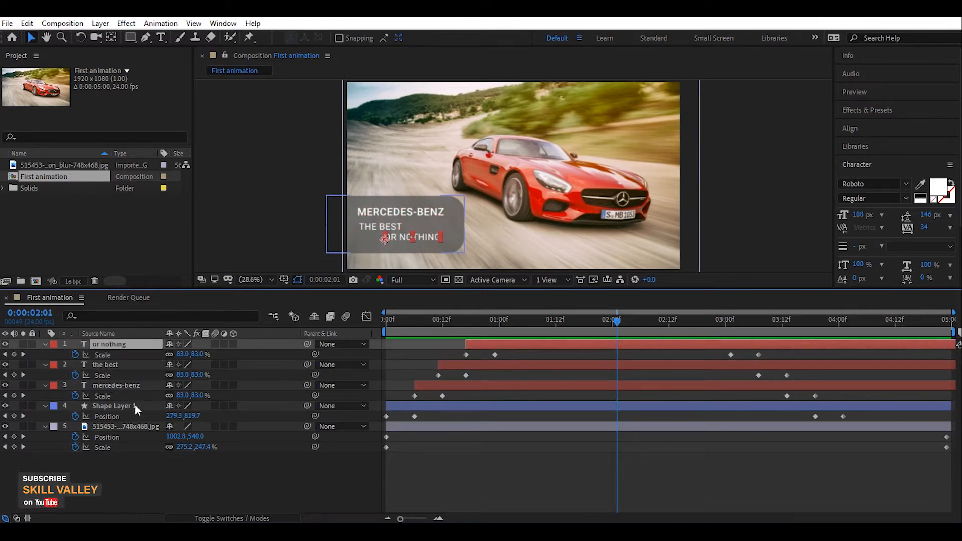
{"action": "left_click", "coordinate": [99, 354]}
{"action": "left_click", "coordinate": [101, 374]}
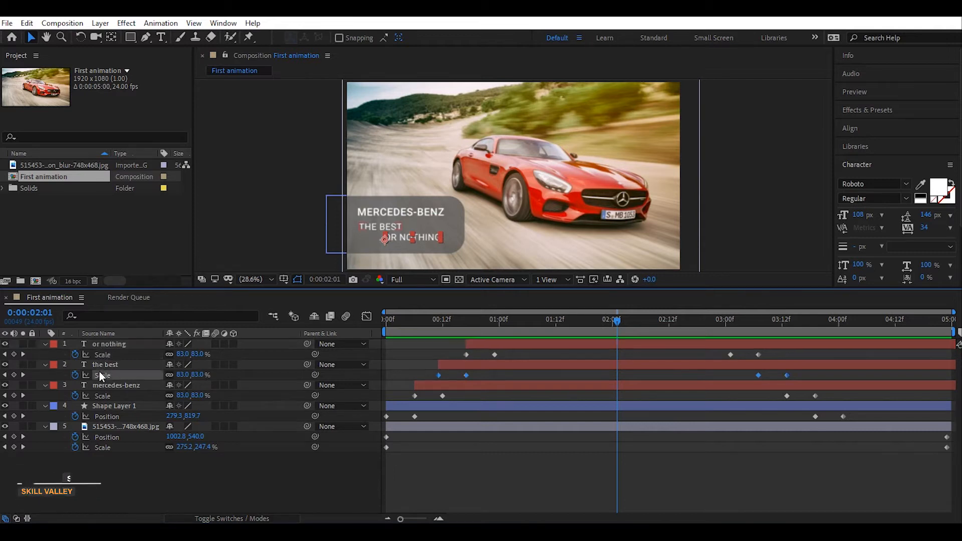
{"action": "left_click", "coordinate": [106, 395]}
{"action": "left_click", "coordinate": [133, 473]}
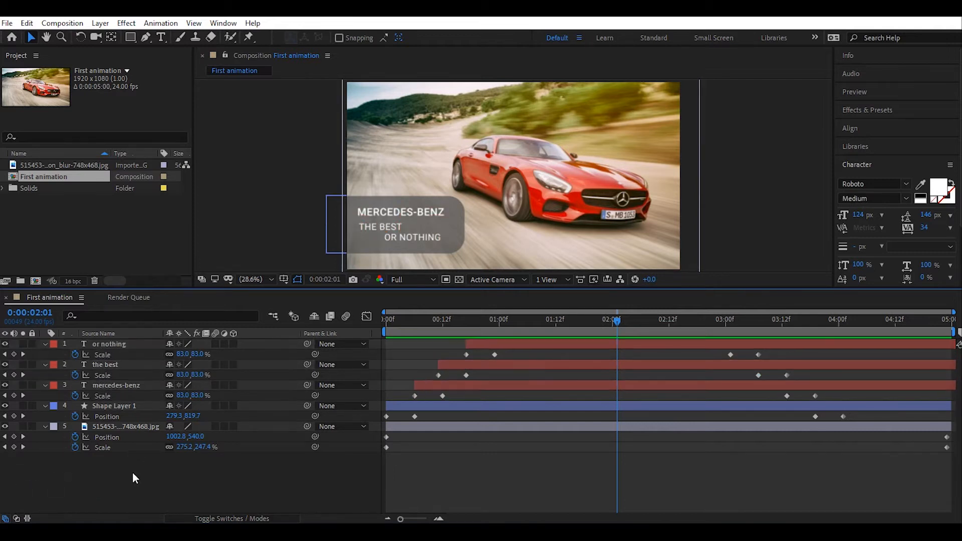
- Inspect the Position keyframes of Shape Layer 1 and the car image's Position and Scale keyframes, scrubbing through the composition
{"action": "left_click", "coordinate": [116, 406]}
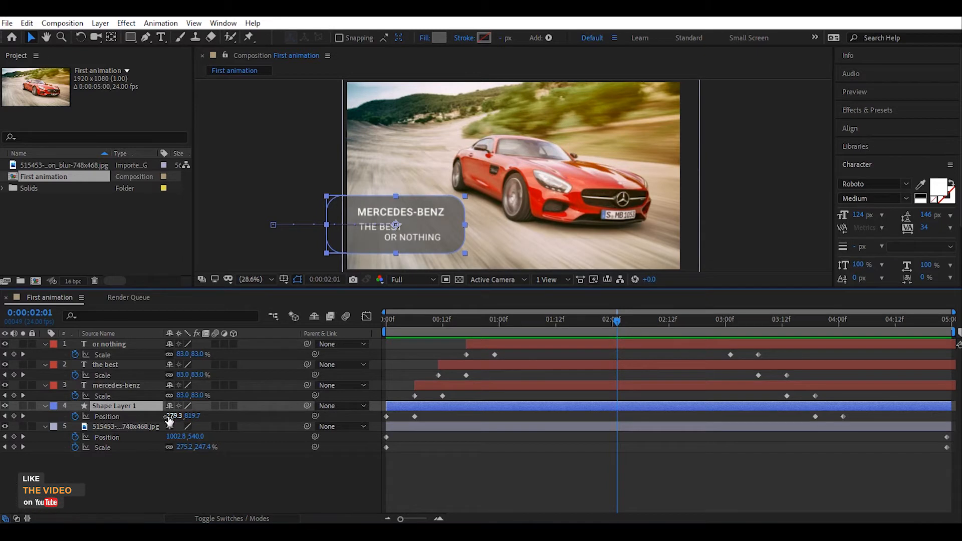
{"action": "left_click", "coordinate": [129, 469]}
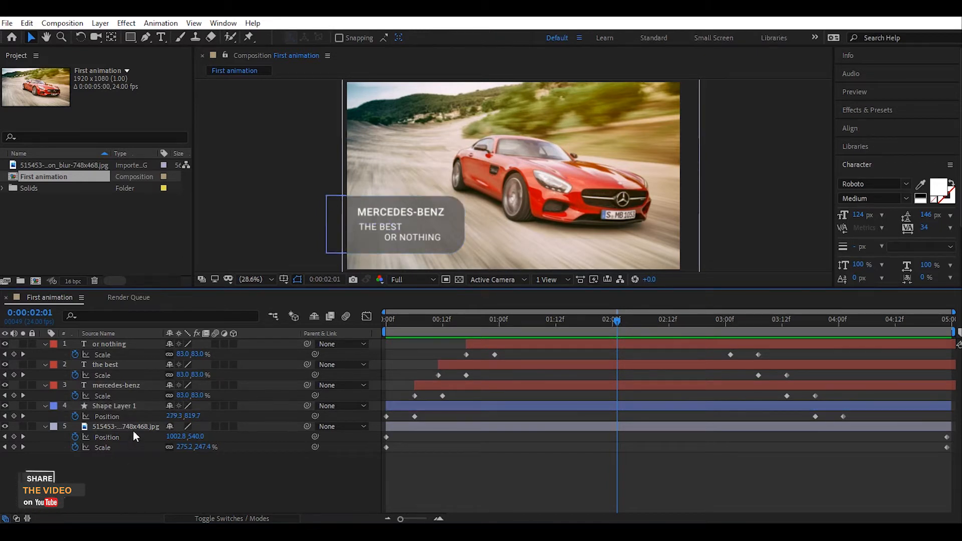
{"action": "left_click", "coordinate": [152, 427]}
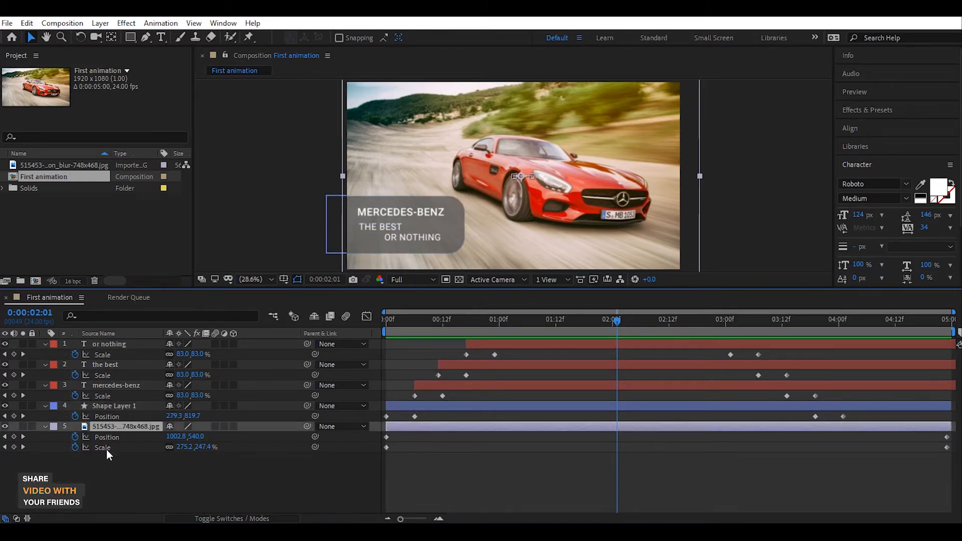
{"action": "left_click_drag", "start_coordinate": [418, 321], "coordinate": [954, 349]}
{"action": "left_click", "coordinate": [391, 321]}
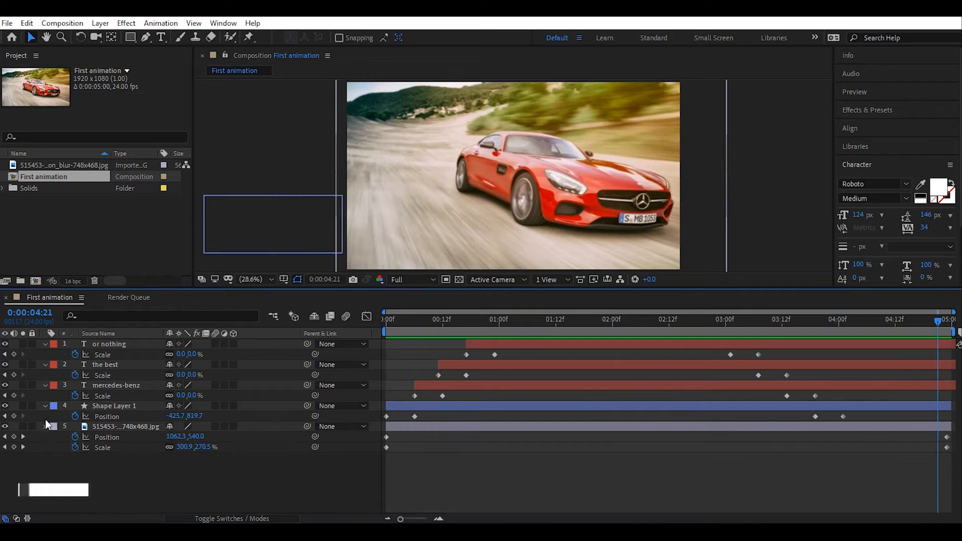
- Collapse the properties of all five layers and return the current time to 0:00:00:00
{"action": "left_click", "coordinate": [46, 426]}
{"action": "left_click", "coordinate": [45, 406]}
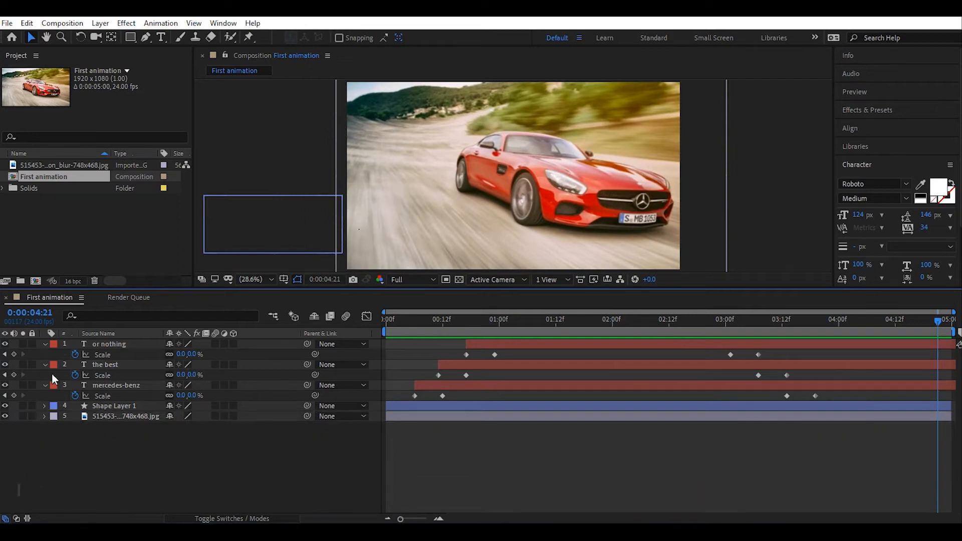
{"action": "left_click", "coordinate": [45, 384]}
{"action": "left_click", "coordinate": [45, 364]}
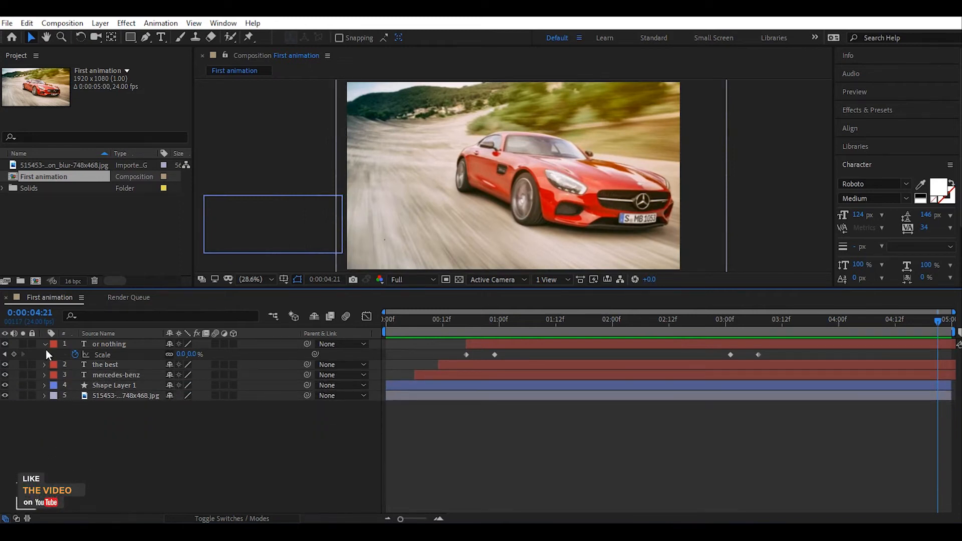
{"action": "left_click", "coordinate": [45, 344]}
{"action": "key", "text": "Home"}
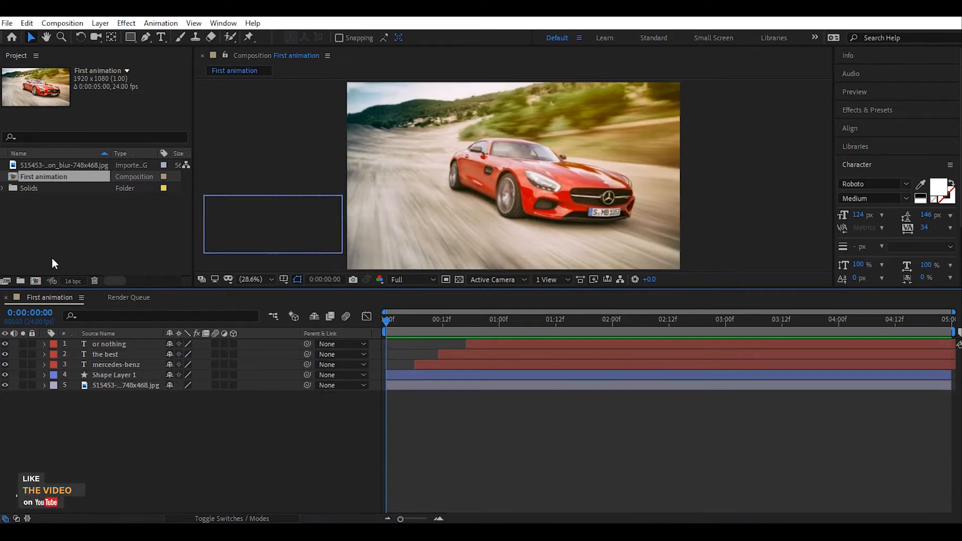
- Create a 1920 × 1080, 24 fps, five-second composition named "First animation 2" with the dark 0A0A0A background
{"action": "left_click", "coordinate": [35, 281]}
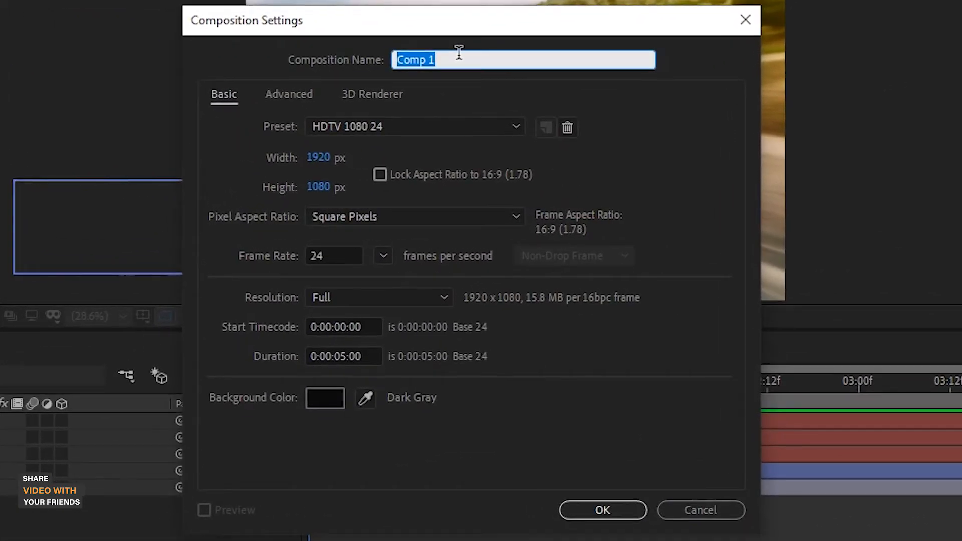
{"action": "type", "text": "Fisrt"}
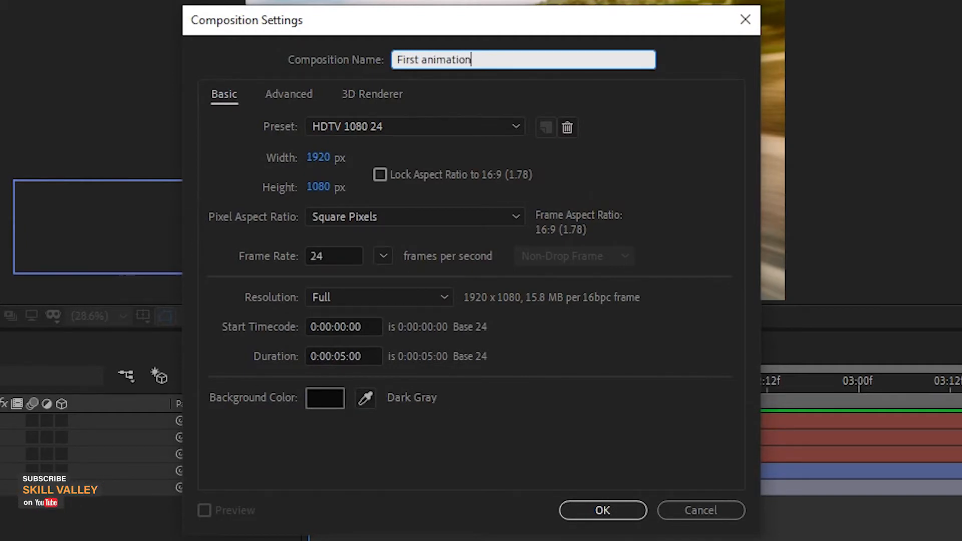
{"action": "type", "text": "2"}
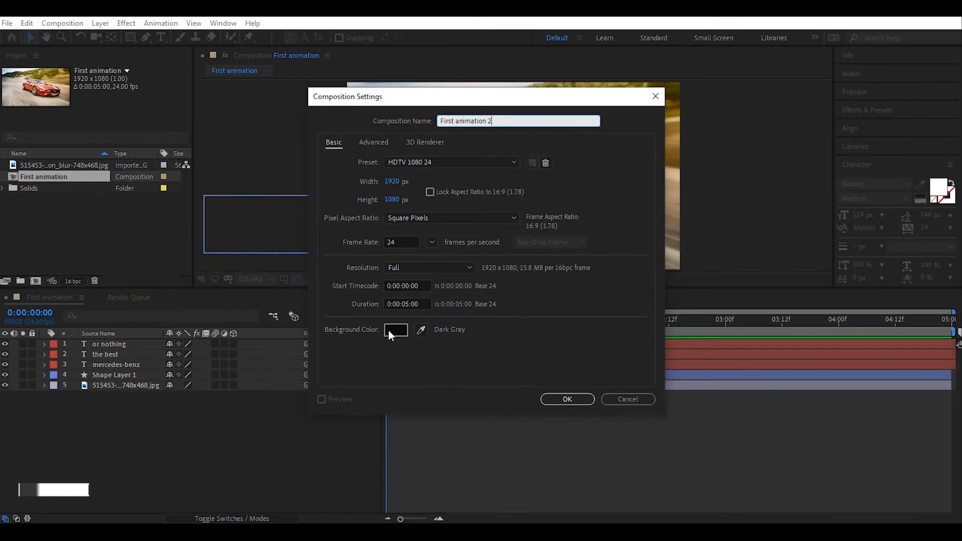
{"action": "left_click", "coordinate": [321, 398]}
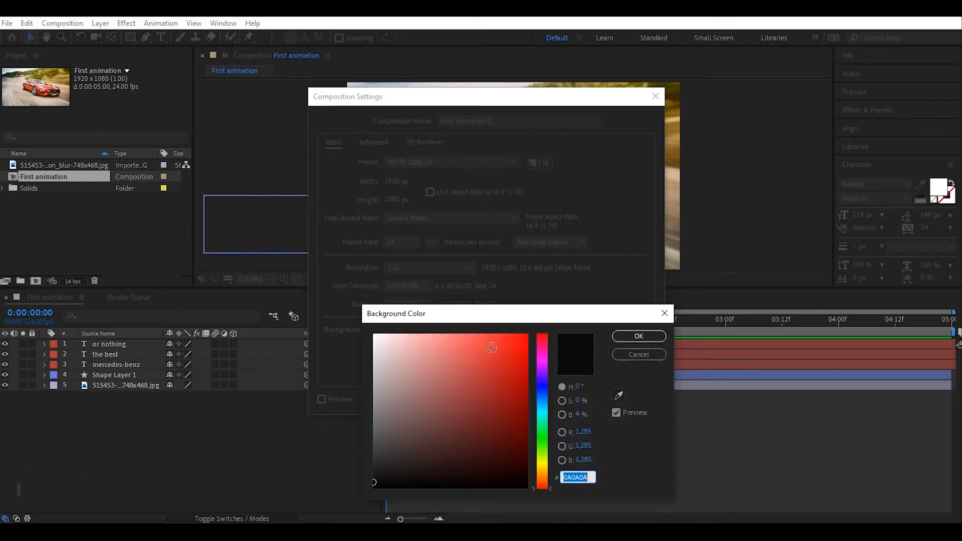
{"action": "left_click", "coordinate": [637, 334]}
{"action": "left_click", "coordinate": [570, 402]}
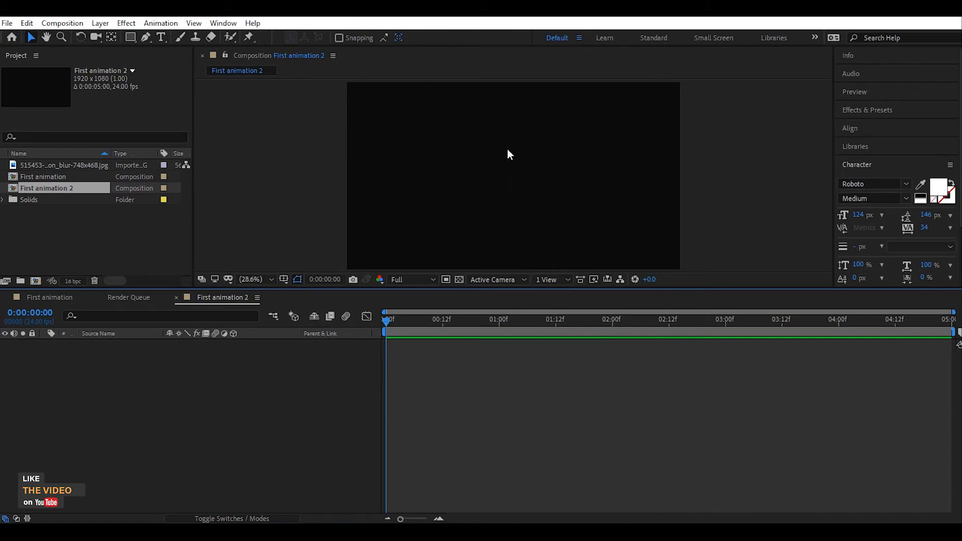
- Set the Rectangle tool's fill to orange-yellow and draw a small square in the upper-left area of the empty composition
{"action": "left_click_drag", "start_coordinate": [524, 288], "coordinate": [521, 323]}
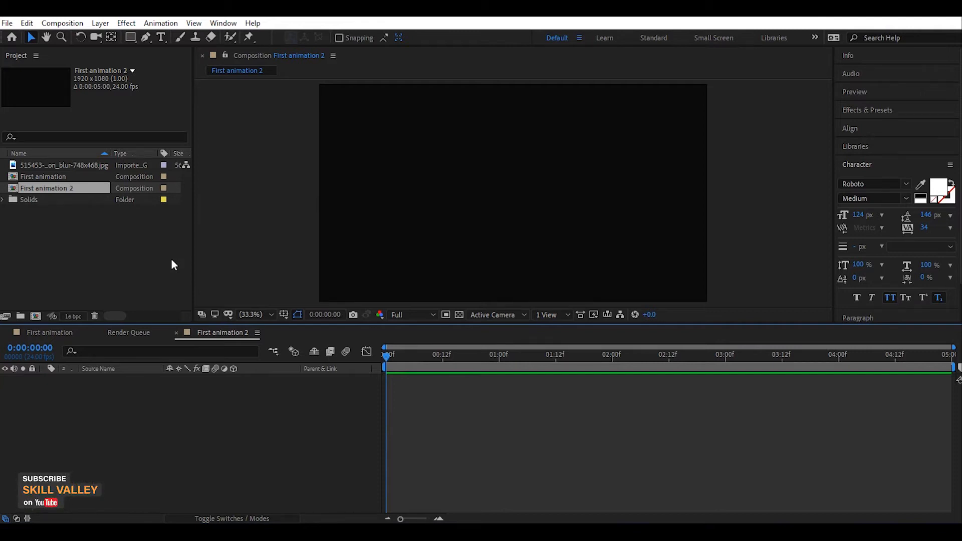
{"action": "left_click", "coordinate": [130, 36]}
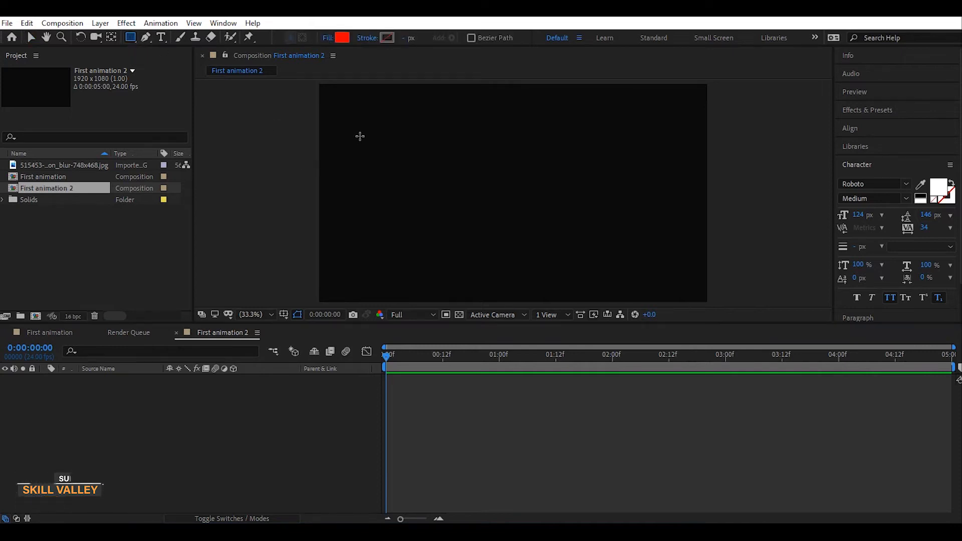
{"action": "left_click", "coordinate": [341, 37]}
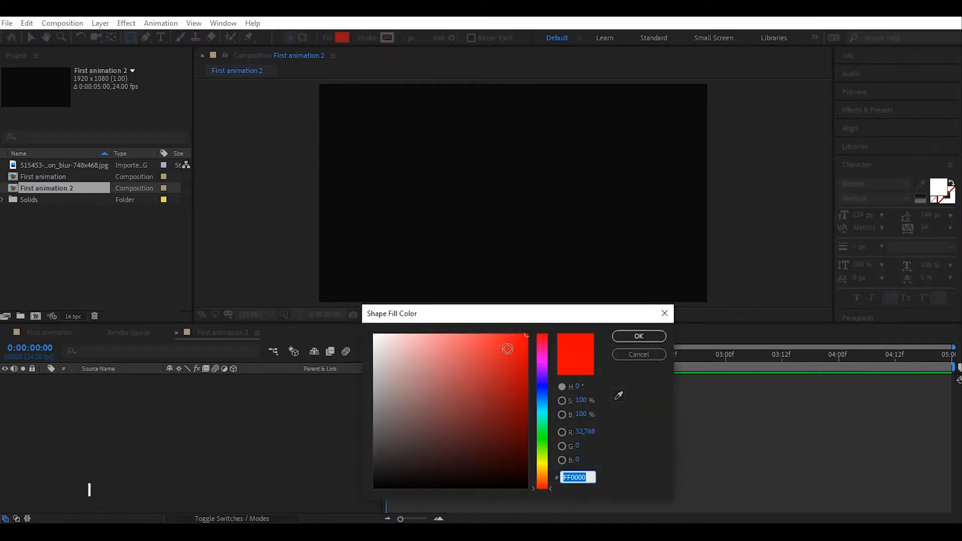
{"action": "left_click_drag", "start_coordinate": [539, 387], "coordinate": [542, 421]}
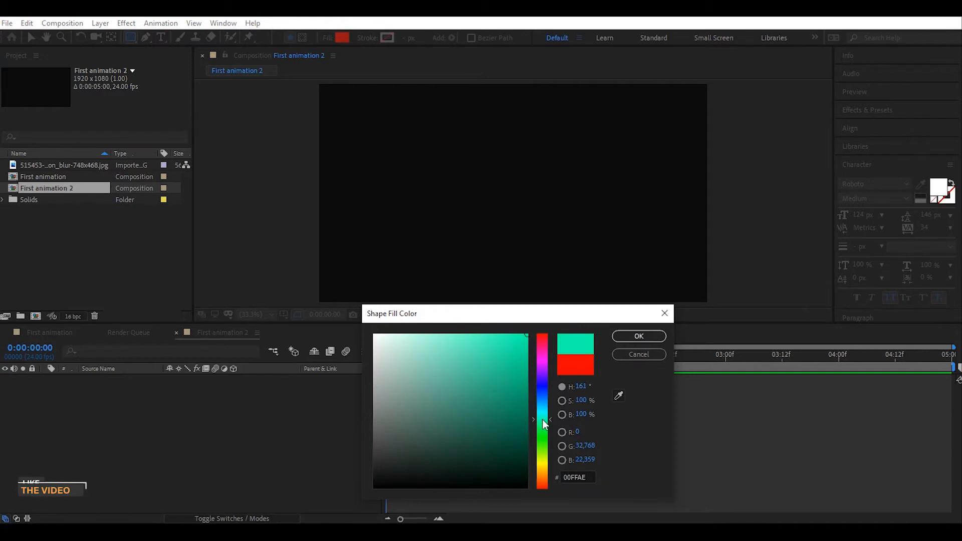
{"action": "left_click", "coordinate": [542, 467]}
{"action": "left_click_drag", "start_coordinate": [542, 468], "coordinate": [542, 470]}
{"action": "key", "text": "Return"}
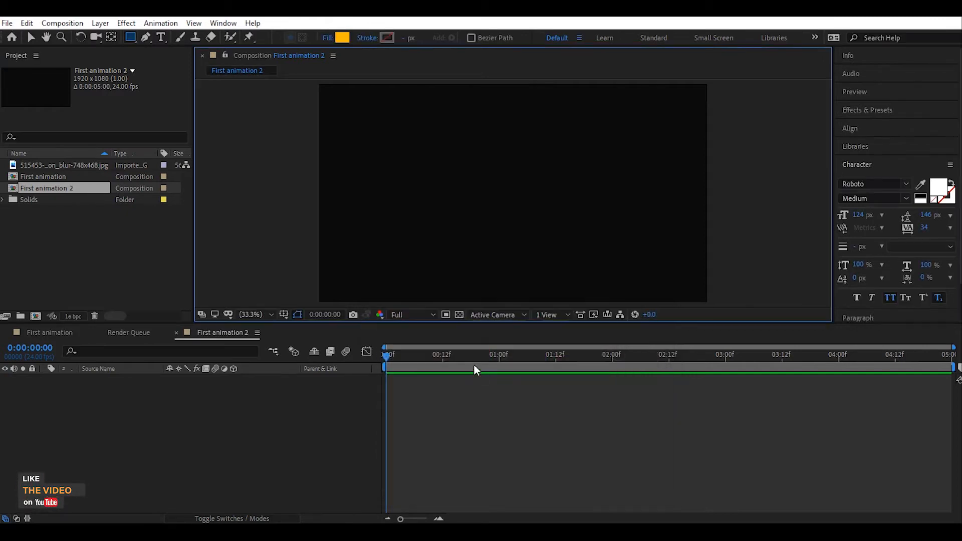
{"action": "left_click_drag", "start_coordinate": [357, 123], "coordinate": [397, 164]}
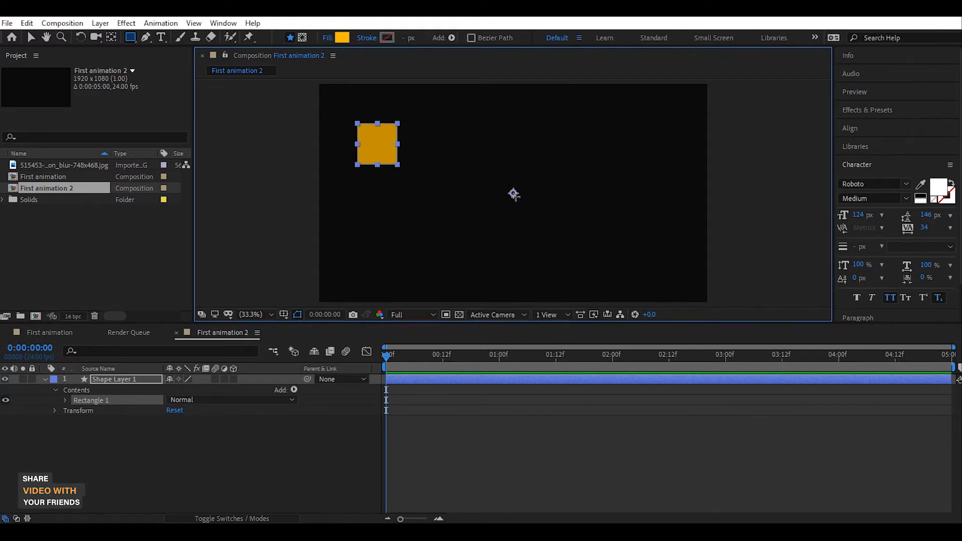
- Try rotating the orange square about its anchor point at the composition's centre, and undo the rotation
{"action": "left_click", "coordinate": [82, 38]}
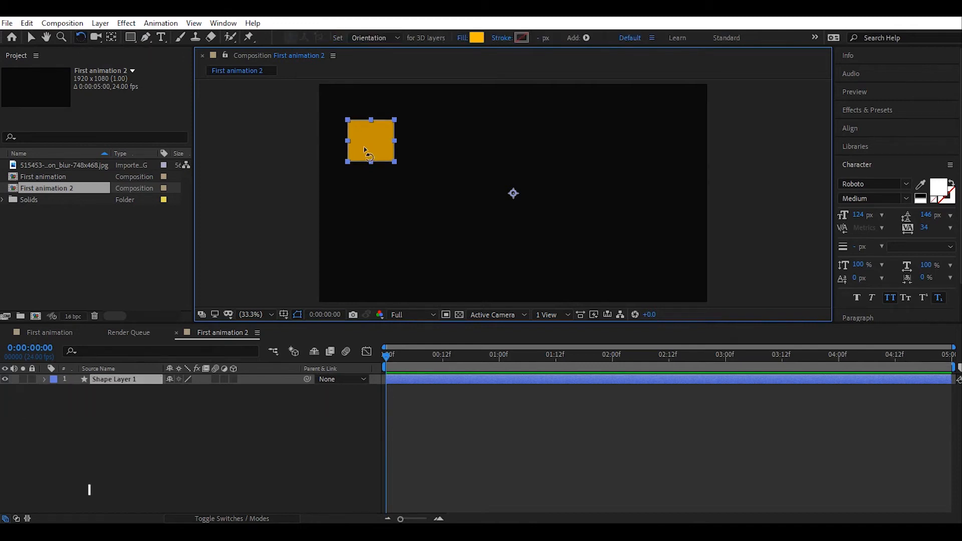
{"action": "left_click_drag", "start_coordinate": [364, 150], "coordinate": [576, 217]}
{"action": "key", "text": "ctrl+z"}
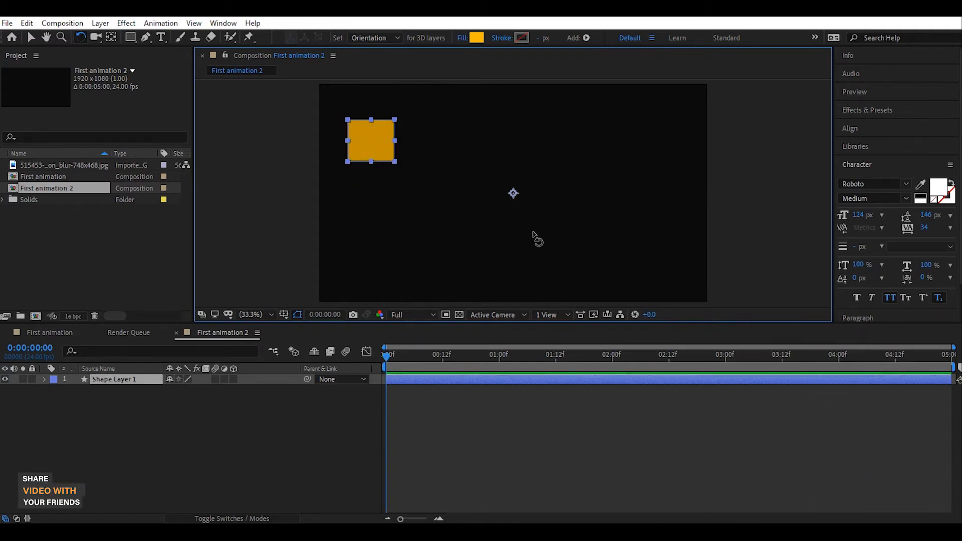
- Center the anchor point of Shape Layer 1 in its content and reselect the square with the Selection tool
{"action": "key", "text": "ctrl+alt+Home"}
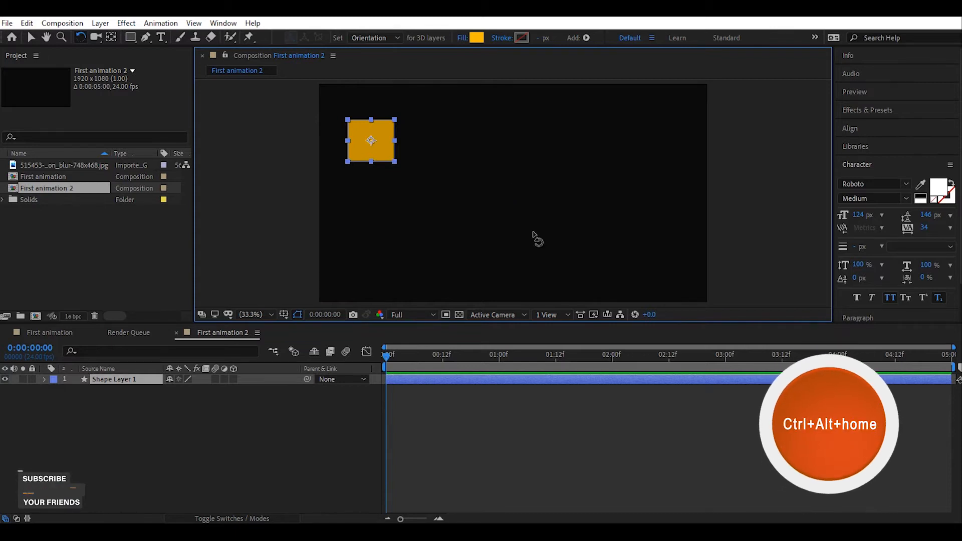
{"action": "left_click", "coordinate": [31, 38]}
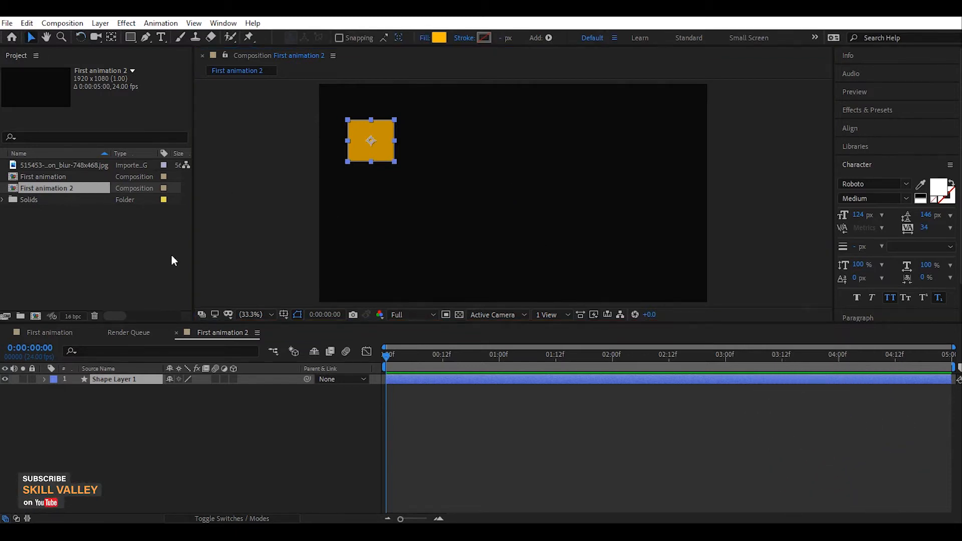
{"action": "left_click", "coordinate": [328, 236]}
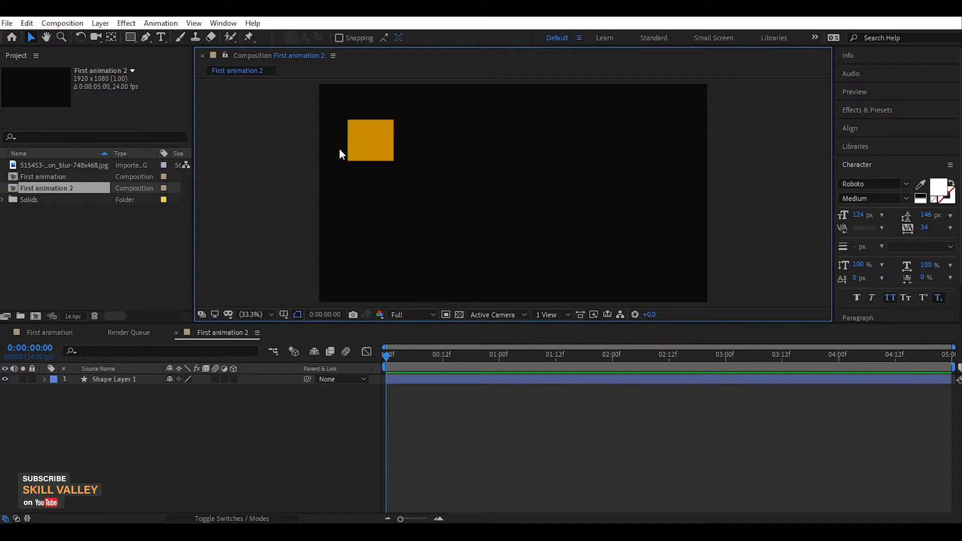
{"action": "left_click", "coordinate": [367, 145]}
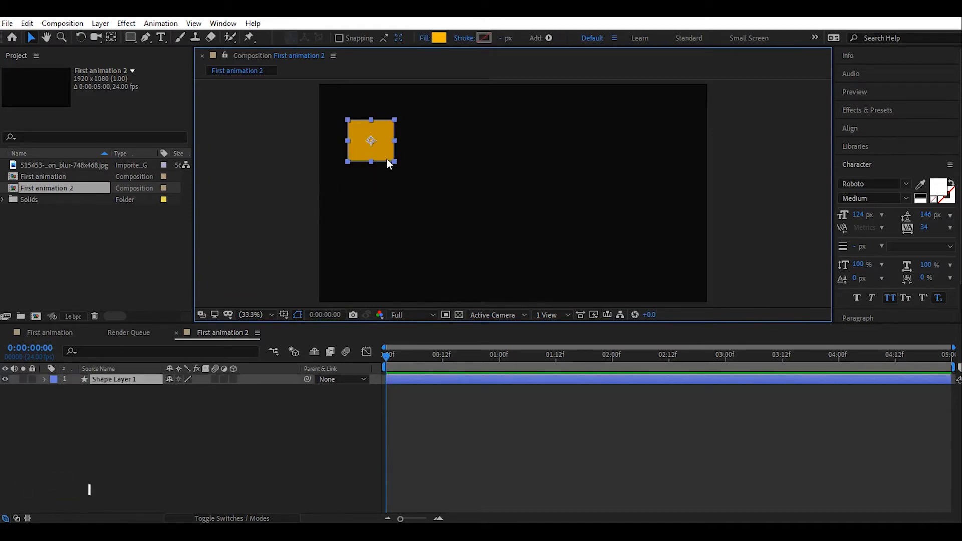
- Enable Center Anchor Point in New Shape Layers in the General preferences
{"action": "left_click", "coordinate": [27, 23]}
{"action": "mouse_move", "coordinate": [74, 362]}
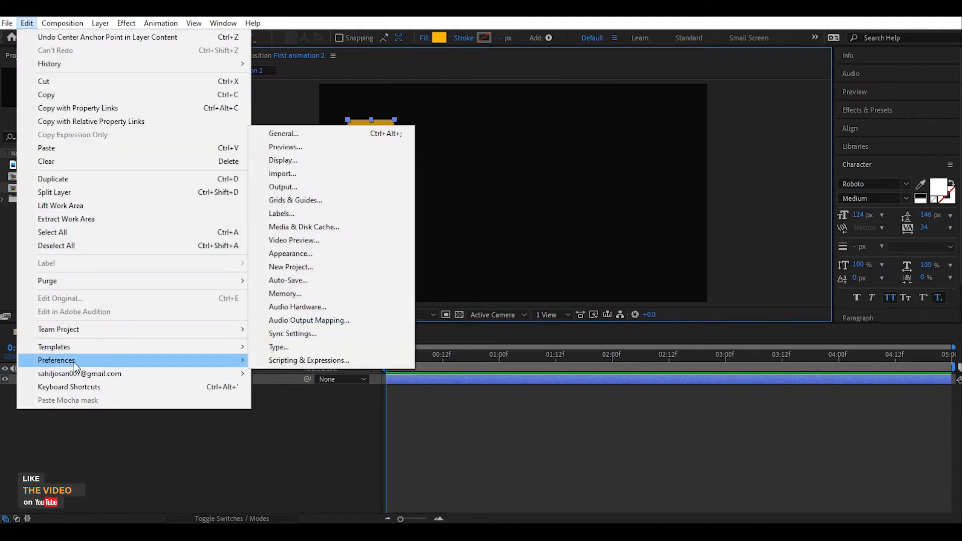
{"action": "left_click", "coordinate": [279, 134]}
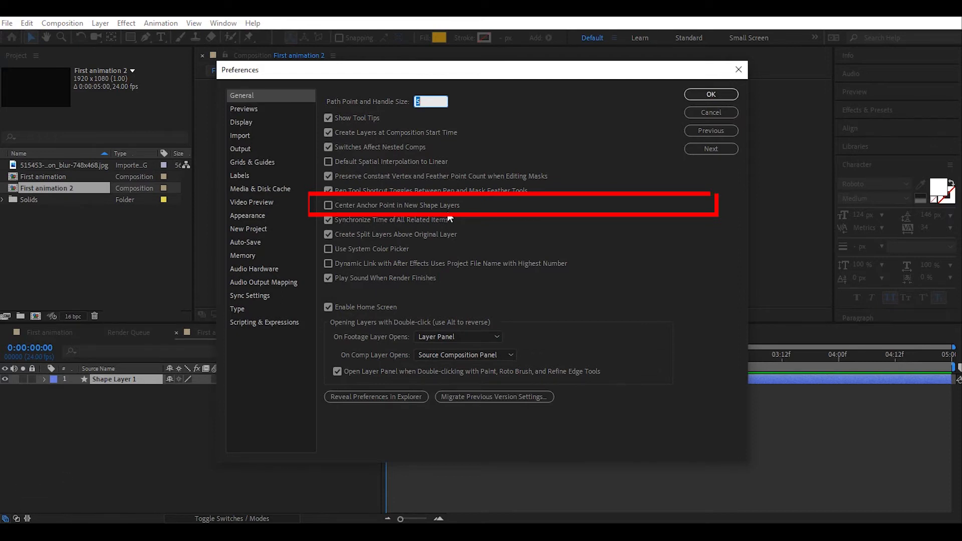
{"action": "left_click", "coordinate": [329, 206]}
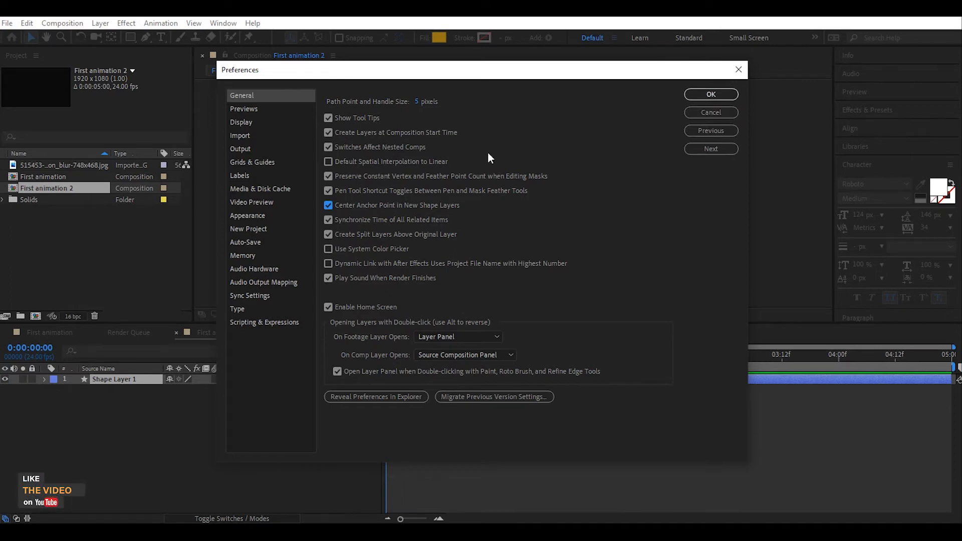
{"action": "left_click", "coordinate": [711, 93]}
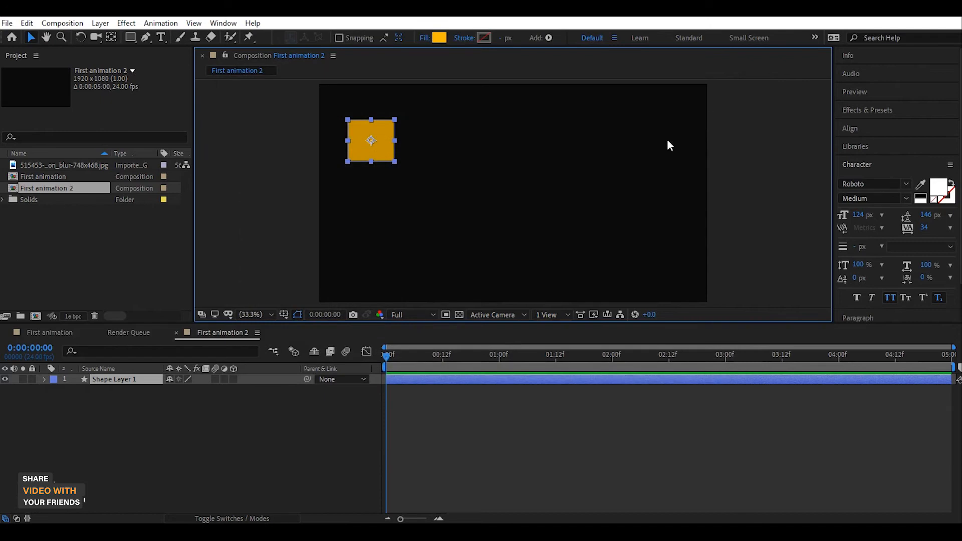
- Delete Shape Layer 1 and draw a slightly larger orange rectangle in the upper-left area of the composition
{"action": "left_click_drag", "start_coordinate": [97, 399], "coordinate": [140, 376]}
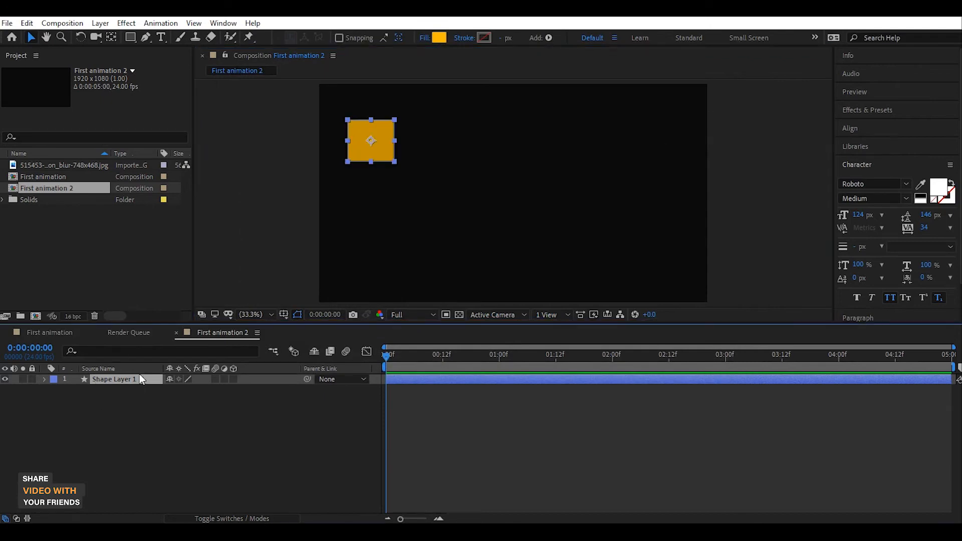
{"action": "key", "text": "Delete"}
{"action": "left_click", "coordinate": [130, 37]}
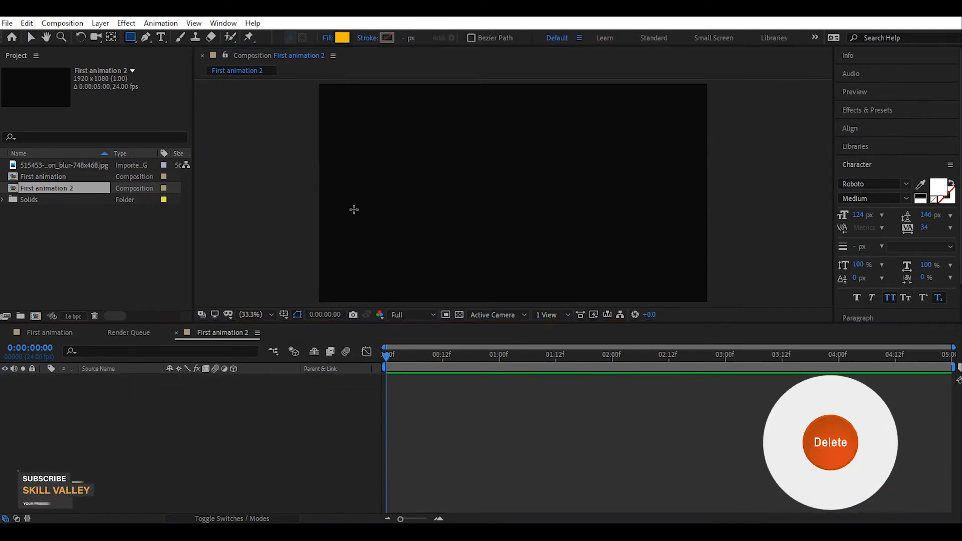
{"action": "mouse_move", "coordinate": [349, 116]}
{"action": "left_mouse_down"}
{"action": "mouse_move", "coordinate": [385, 158]}
{"action": "mouse_move", "coordinate": [416, 175]}
{"action": "left_mouse_up"}
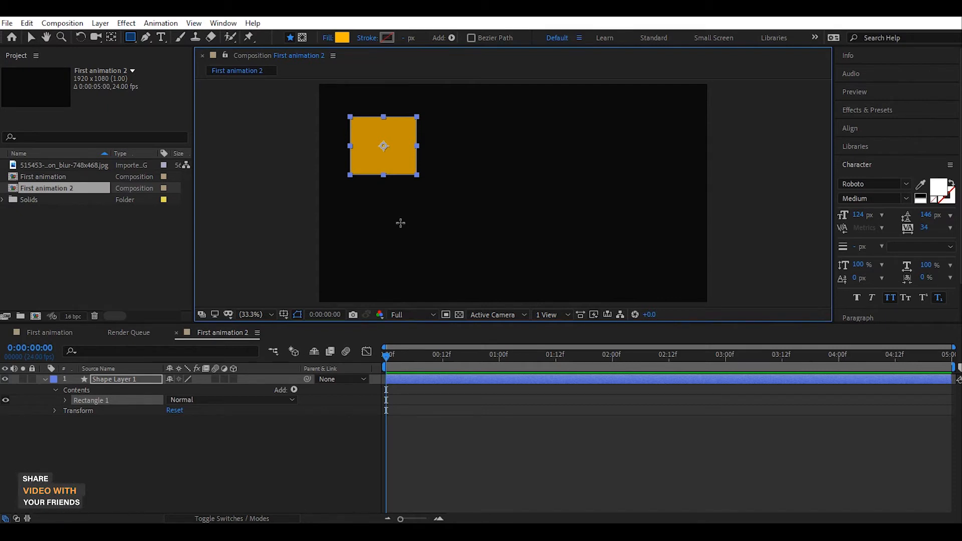
- Switch from the Pan Behind tool back to the Selection tool, then collapse and select Shape Layer 1
{"action": "left_click", "coordinate": [111, 36]}
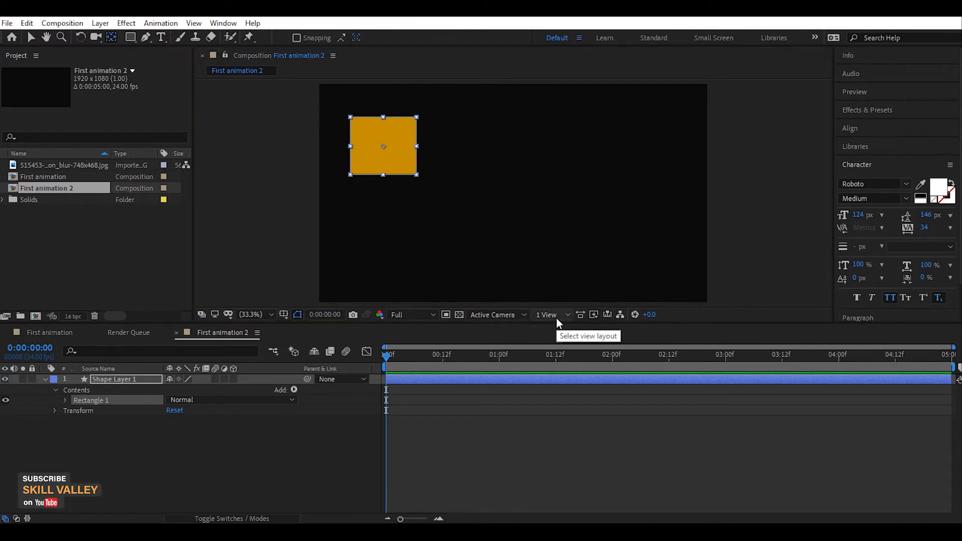
{"action": "left_click", "coordinate": [31, 38]}
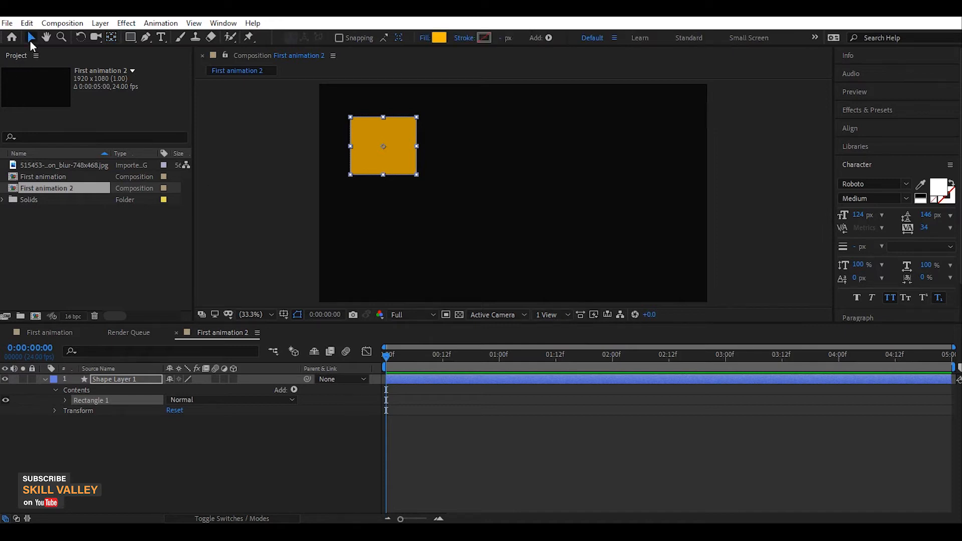
{"action": "left_click", "coordinate": [45, 379]}
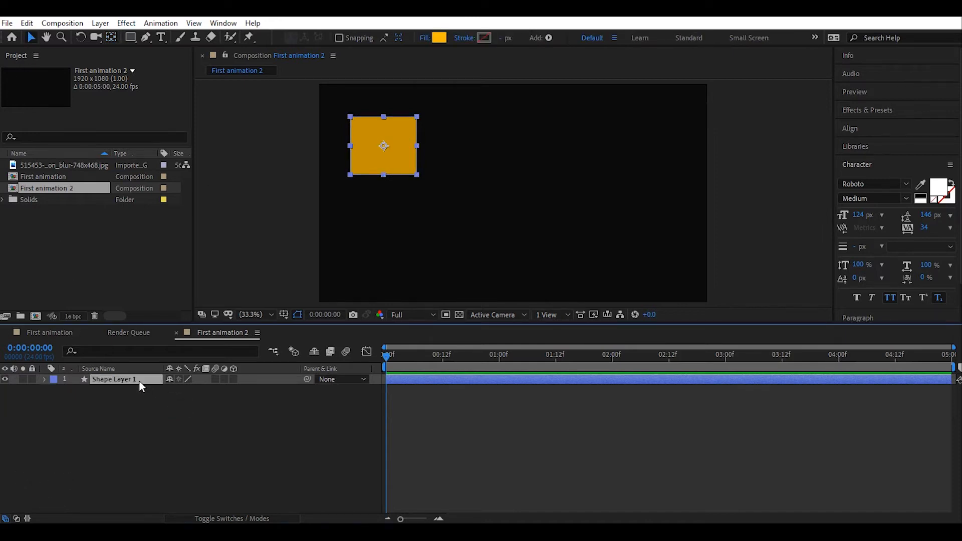
{"action": "left_click", "coordinate": [130, 394]}
{"action": "left_click", "coordinate": [145, 379]}
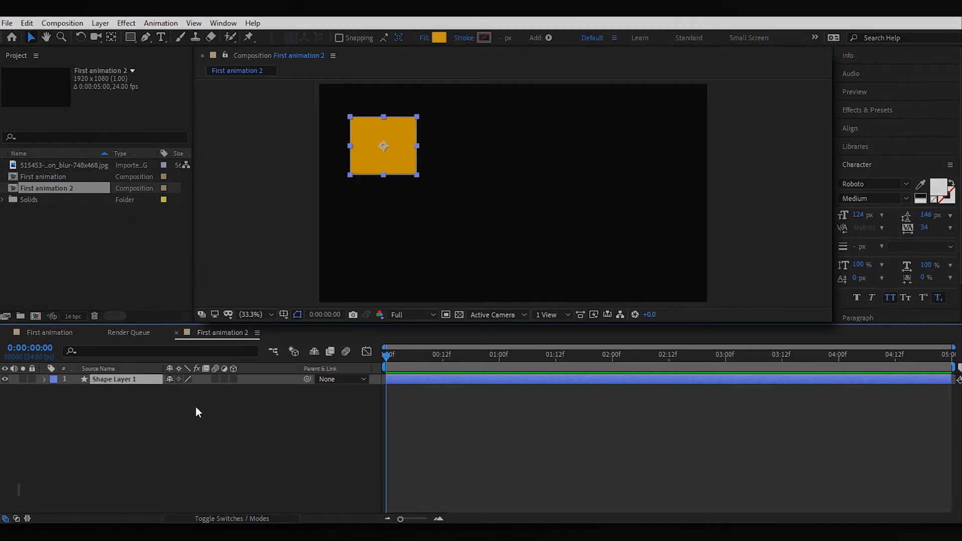
- Move the orange rectangle close to the composition's upper-left corner, at about 196.5, 184.5, and deselect it
{"action": "left_click_drag", "start_coordinate": [408, 165], "coordinate": [398, 151]}
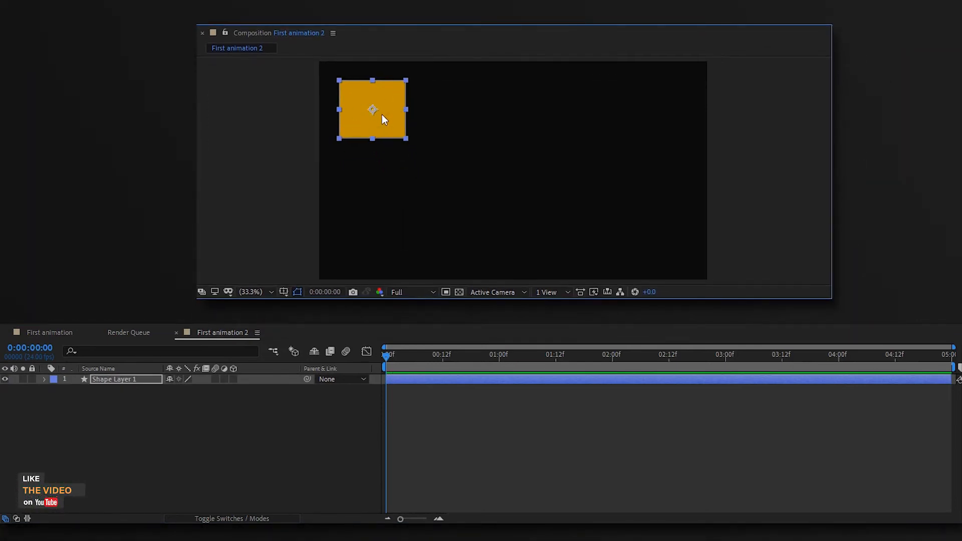
{"action": "left_click_drag", "start_coordinate": [389, 119], "coordinate": [367, 103]}
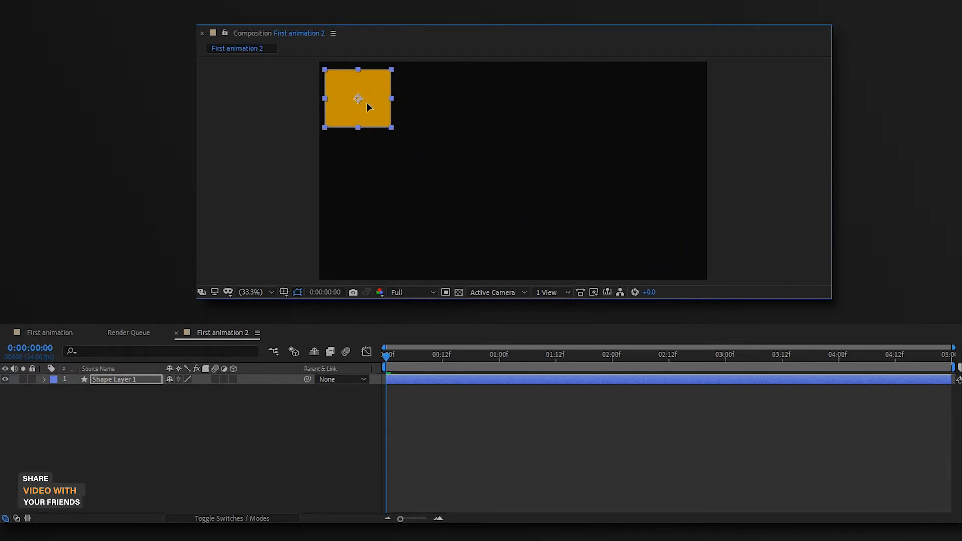
{"action": "left_click", "coordinate": [309, 408]}
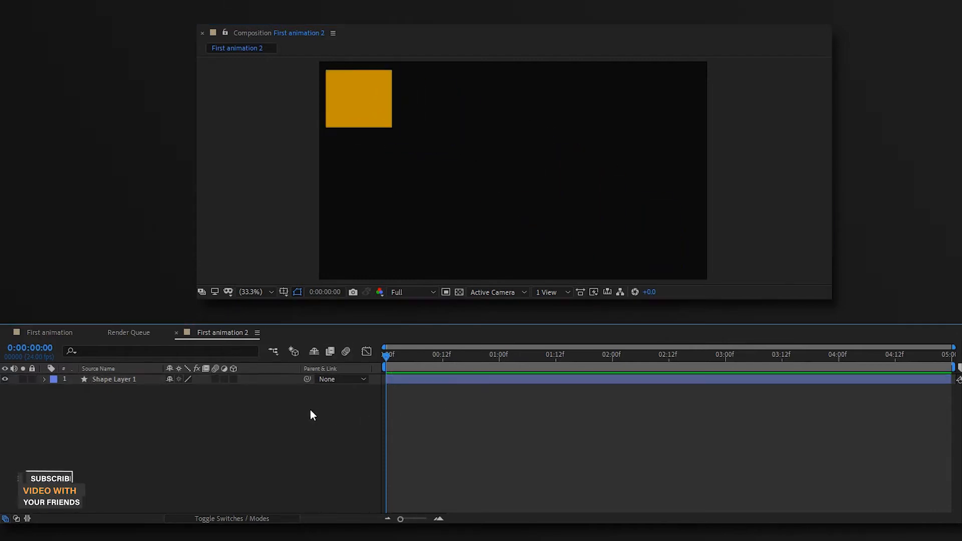
- Expand the Transform properties of Shape Layer 1 and select its Position property
{"action": "left_click", "coordinate": [119, 381]}
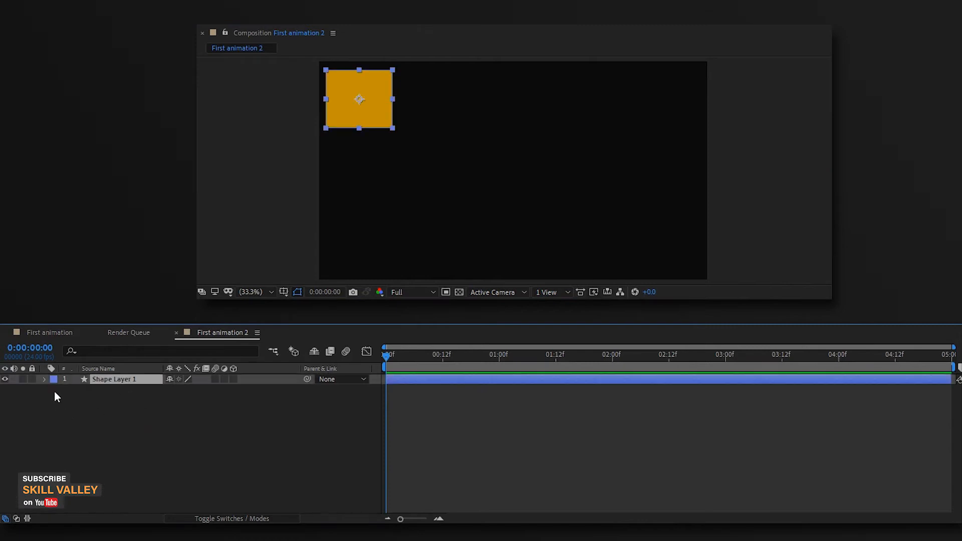
{"action": "left_click", "coordinate": [45, 380]}
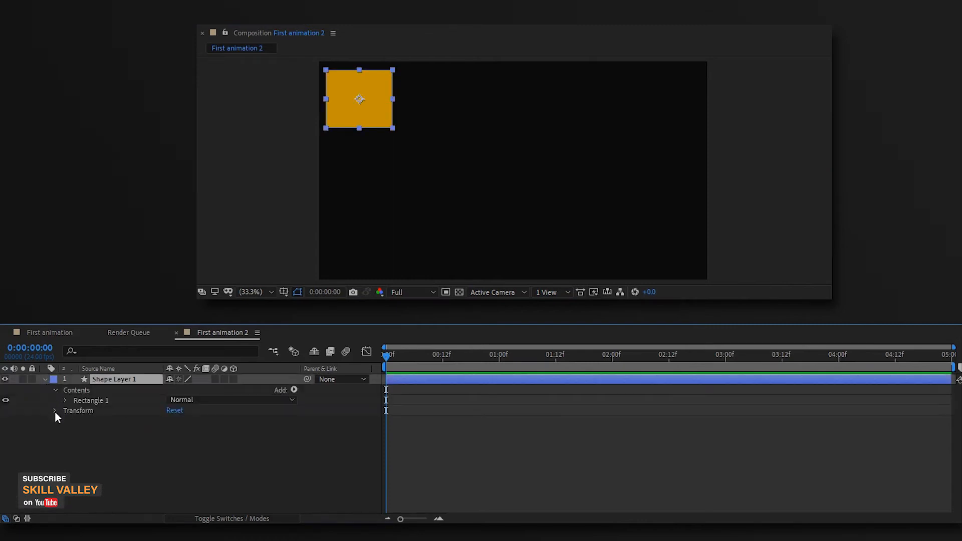
{"action": "left_click", "coordinate": [55, 411]}
{"action": "left_click", "coordinate": [94, 431]}
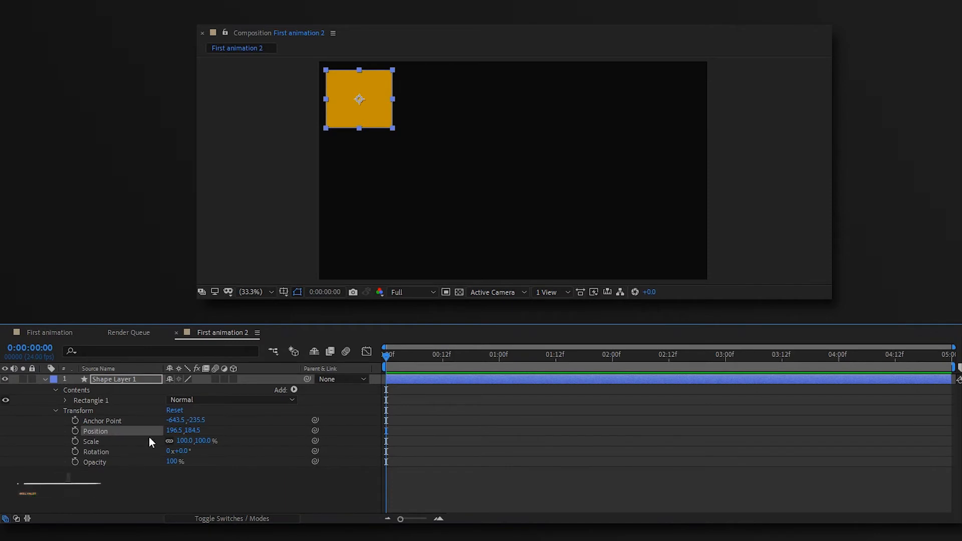
- Try moving the rectangle horizontally to X 805.5 and vertically to Y 293.5, undoing each change
{"action": "left_click_drag", "start_coordinate": [175, 434], "coordinate": [177, 433]}
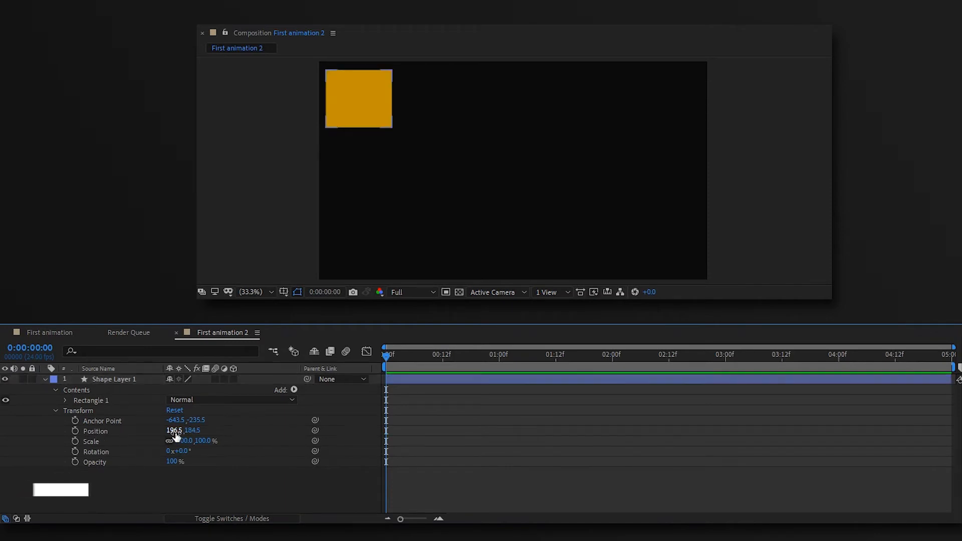
{"action": "left_click_drag", "start_coordinate": [172, 432], "coordinate": [545, 435]}
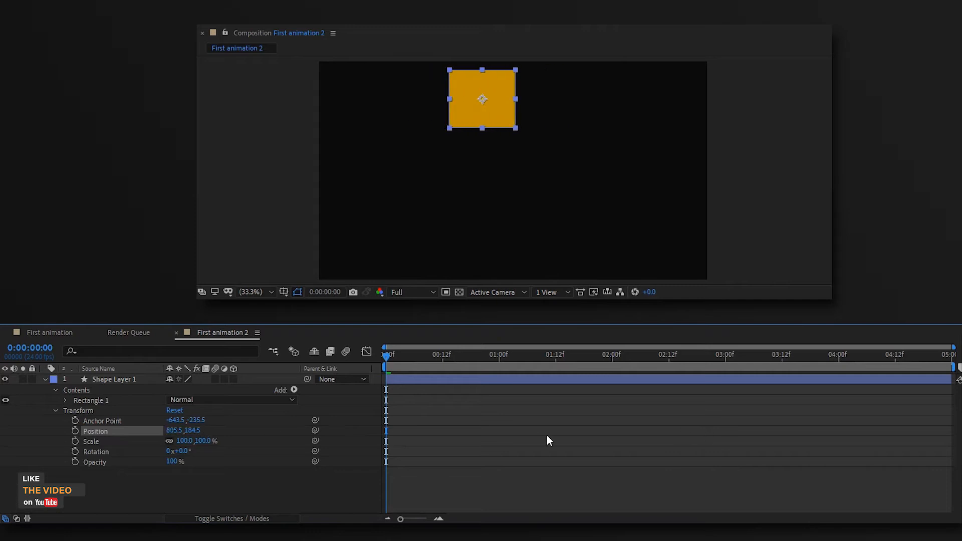
{"action": "key", "text": "ctrl+z"}
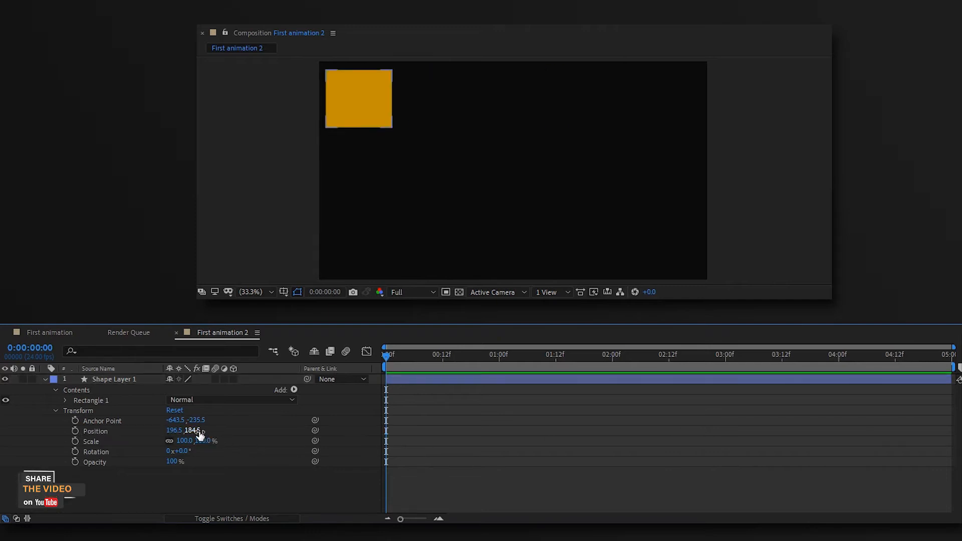
{"action": "left_click_drag", "start_coordinate": [192, 434], "coordinate": [291, 399]}
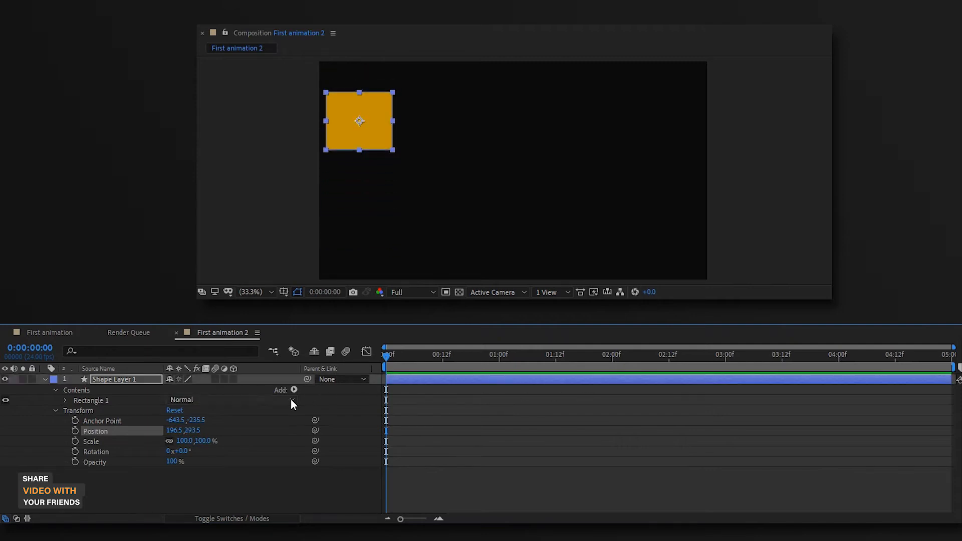
{"action": "key", "text": "ctrl+z"}
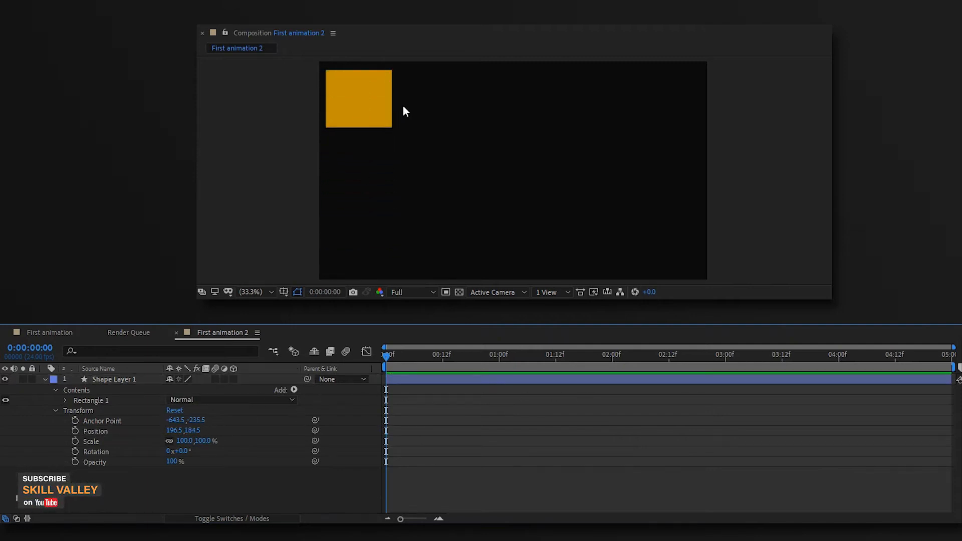
- Set a Position keyframe for Shape Layer 1 at 0:00:00:00
{"action": "left_click", "coordinate": [105, 432]}
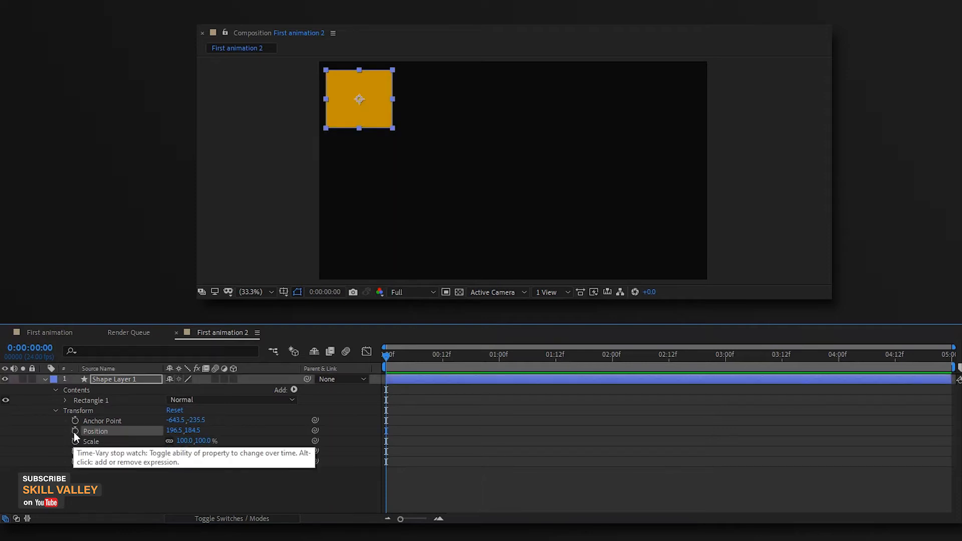
{"action": "left_click", "coordinate": [112, 422]}
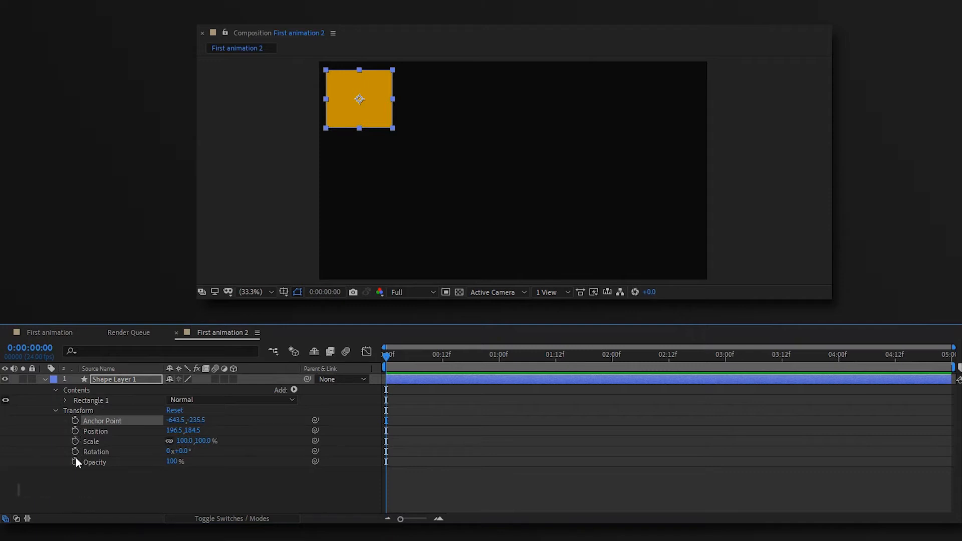
{"action": "left_click", "coordinate": [95, 432]}
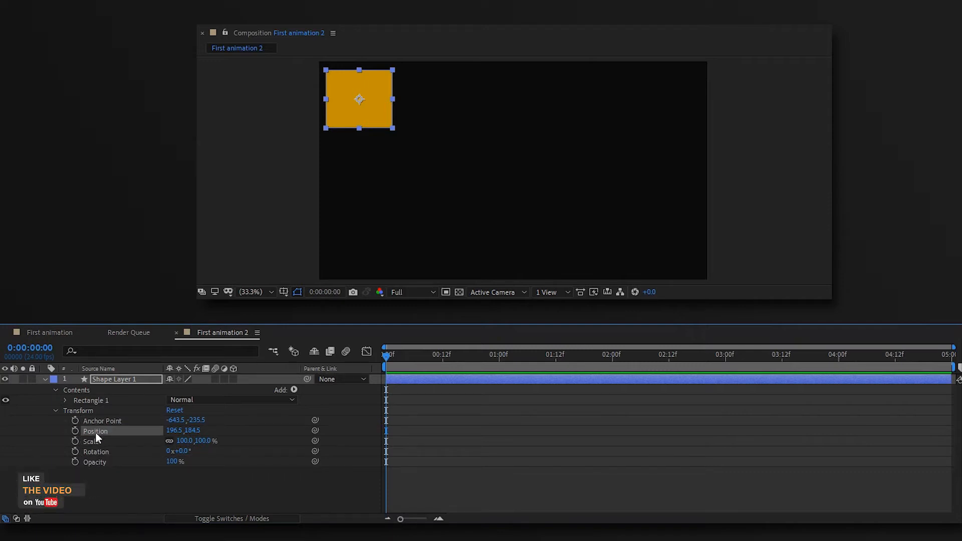
{"action": "left_click", "coordinate": [75, 431]}
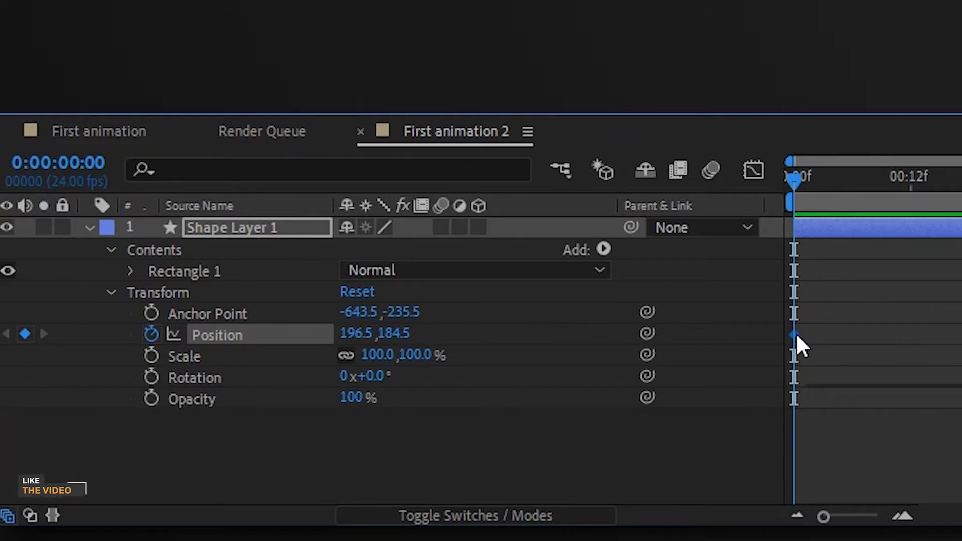
- At 0:00:01:00, move the rectangle to the composition's lower-right corner, at about 1690.5, 892.5, to keyframe its position
{"action": "left_click_drag", "start_coordinate": [798, 182], "coordinate": [961, 183]}
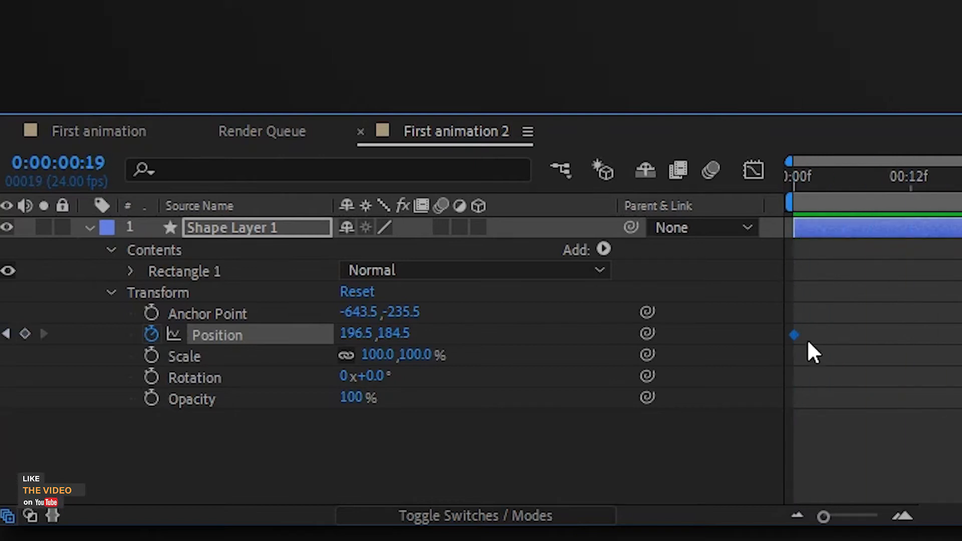
{"action": "key", "text": "Home"}
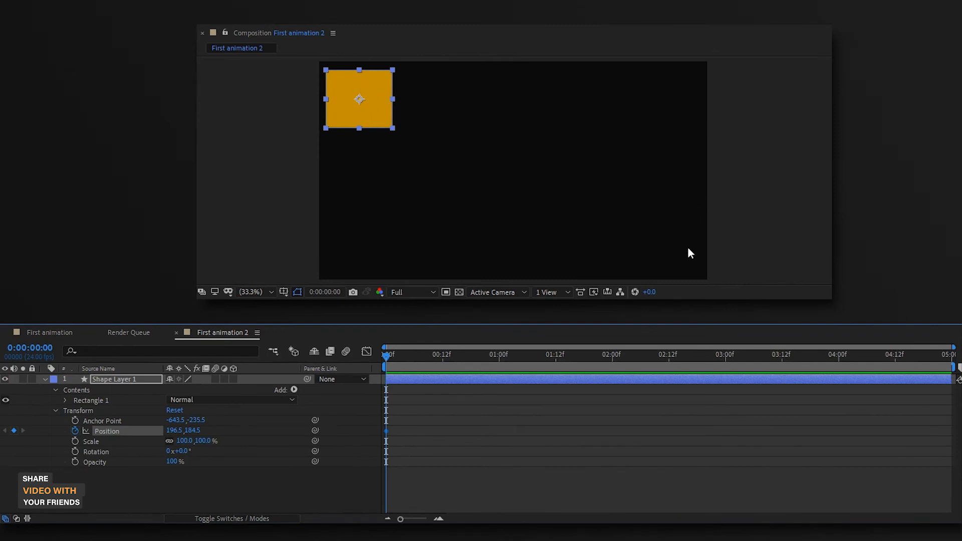
{"action": "left_click_drag", "start_coordinate": [387, 356], "coordinate": [498, 363]}
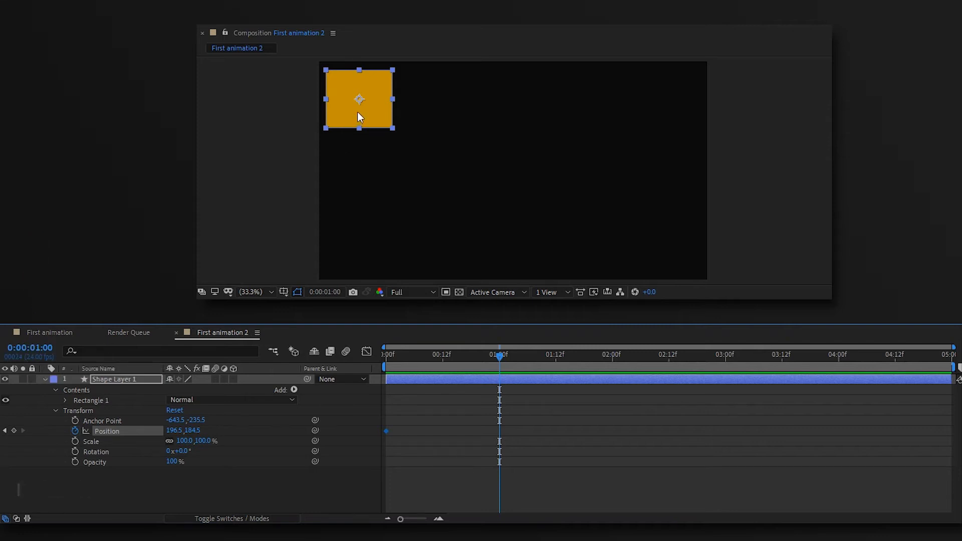
{"action": "left_click_drag", "start_coordinate": [358, 113], "coordinate": [659, 254]}
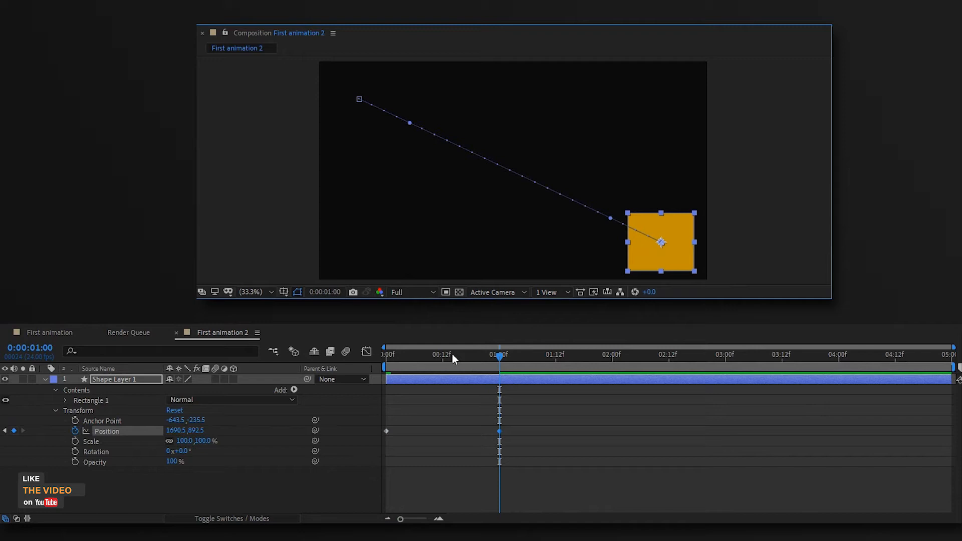
- Preview the rectangle's diagonal movement from the start of the composition, and stop playback
{"action": "key", "text": "Home"}
{"action": "key", "text": "space"}
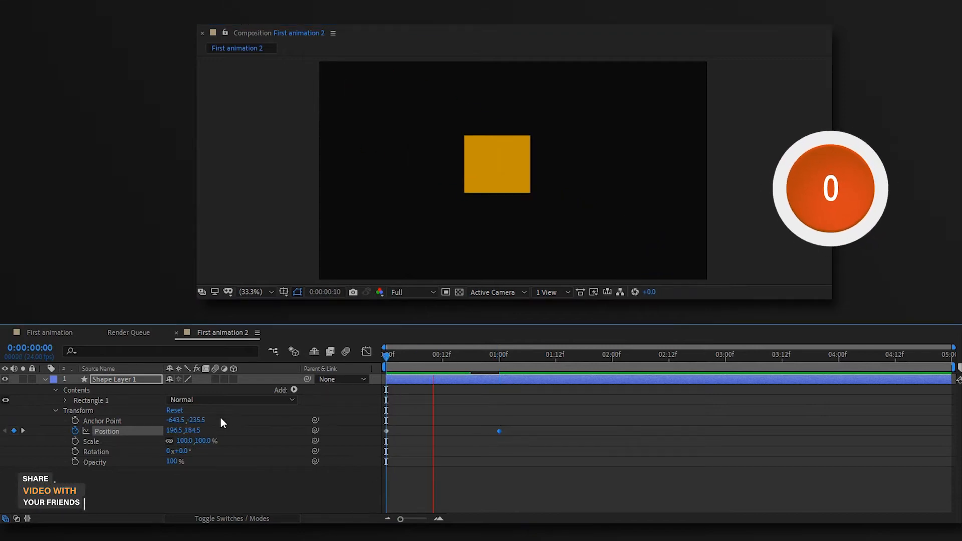
{"action": "key", "text": "space"}
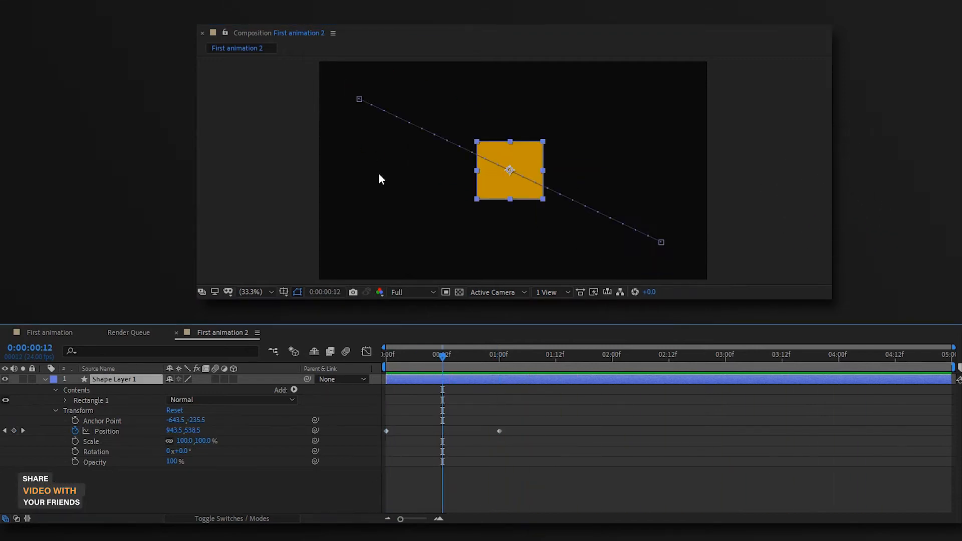
- Select the start and end points of the motion path in turn to examine their matching Position keyframes
{"action": "left_click", "coordinate": [359, 99]}
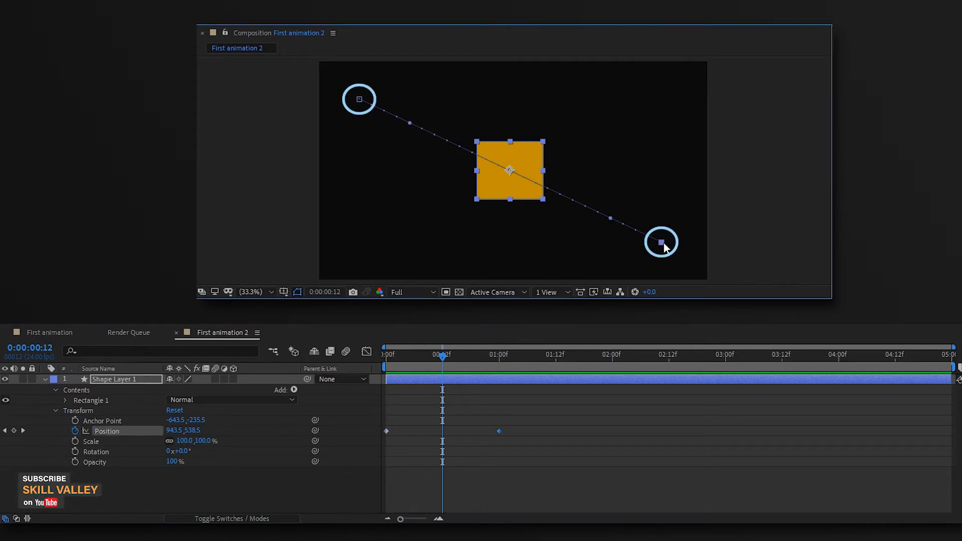
{"action": "left_click", "coordinate": [360, 99]}
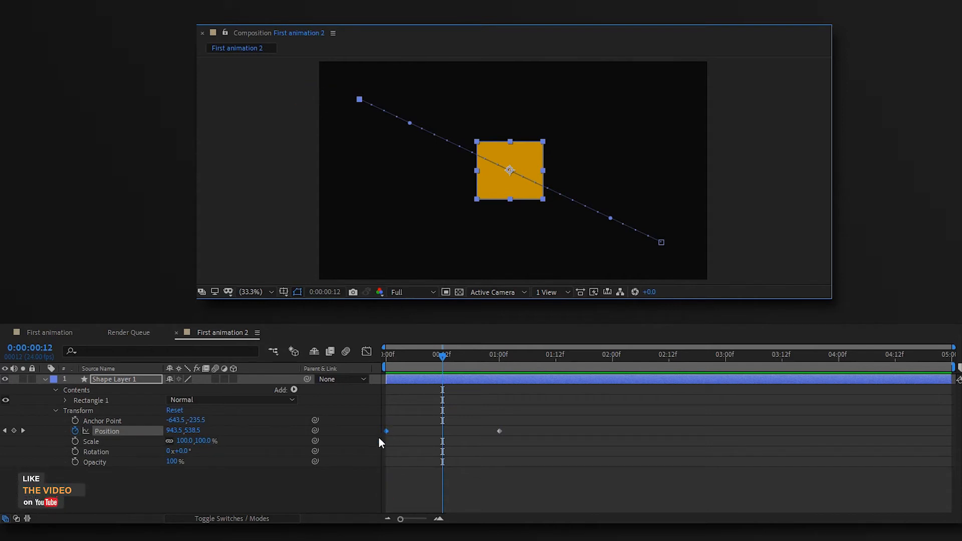
{"action": "left_click", "coordinate": [660, 241]}
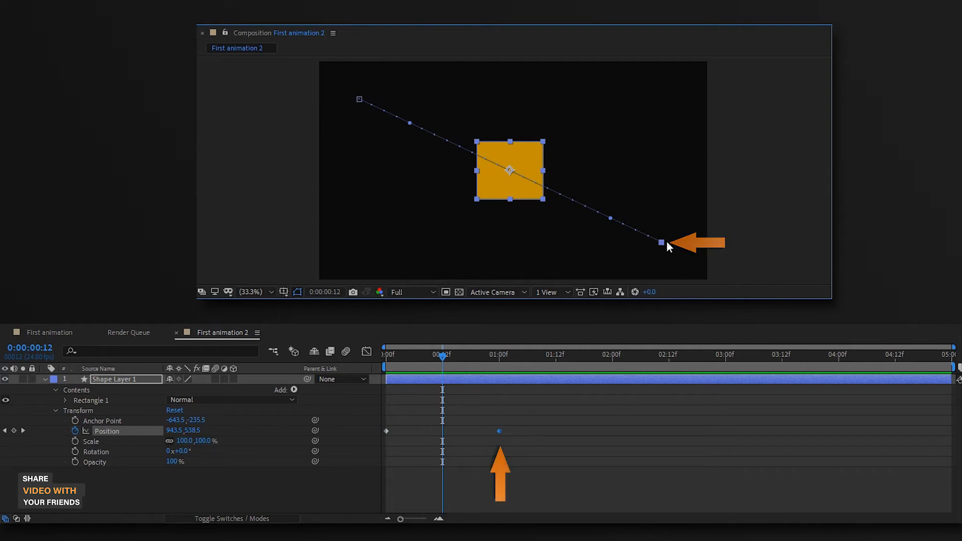
- Move the motion path's end point to about 1789.5, 220.5 and its start point to about 172.5, 982.5, and preview the movement
{"action": "left_click_drag", "start_coordinate": [662, 242], "coordinate": [681, 106]}
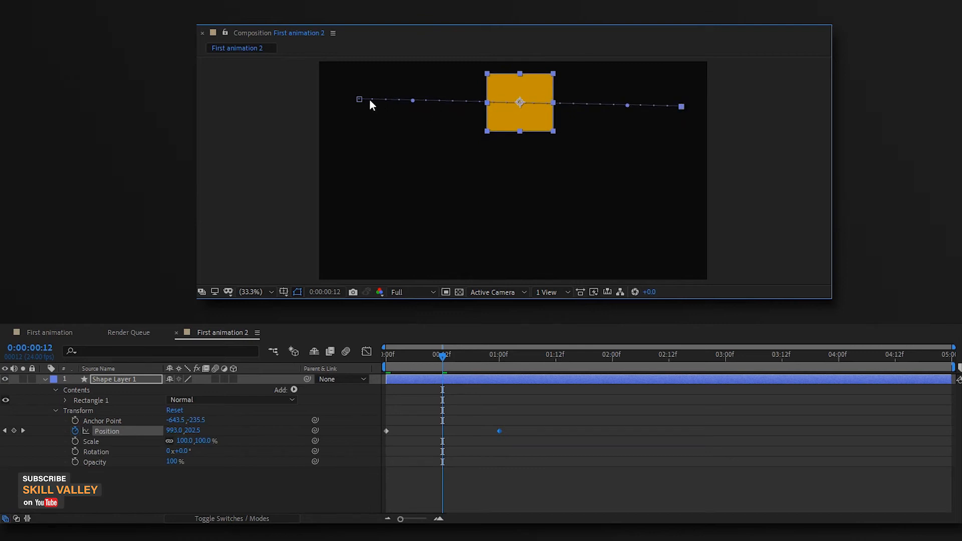
{"action": "left_click_drag", "start_coordinate": [359, 100], "coordinate": [355, 260]}
{"action": "left_click", "coordinate": [479, 383]}
{"action": "key", "text": "Home"}
{"action": "key", "text": "space"}
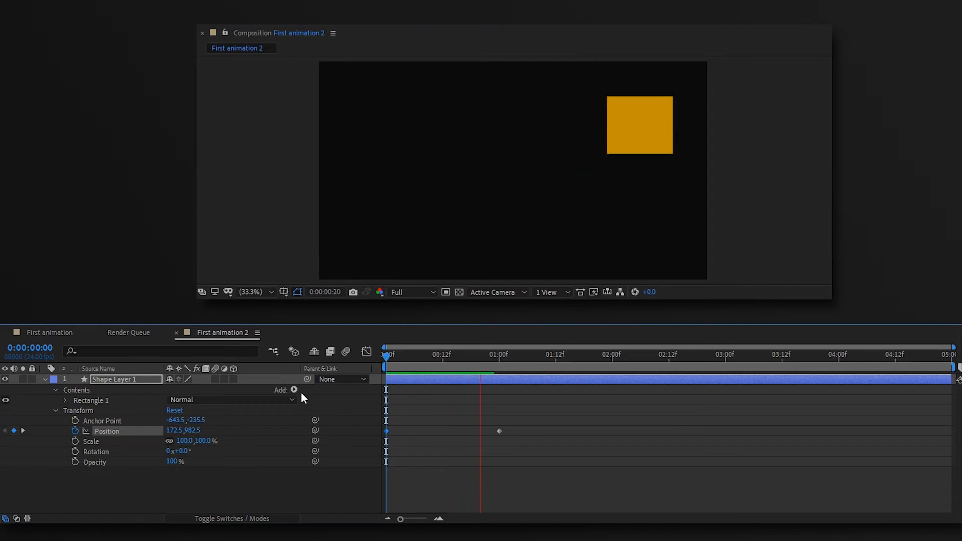
{"action": "key", "text": "space"}
- Scrub through the rectangle's movement between its two Position keyframes, ending at 0:00:00:12
{"action": "left_click_drag", "start_coordinate": [413, 358], "coordinate": [446, 396]}
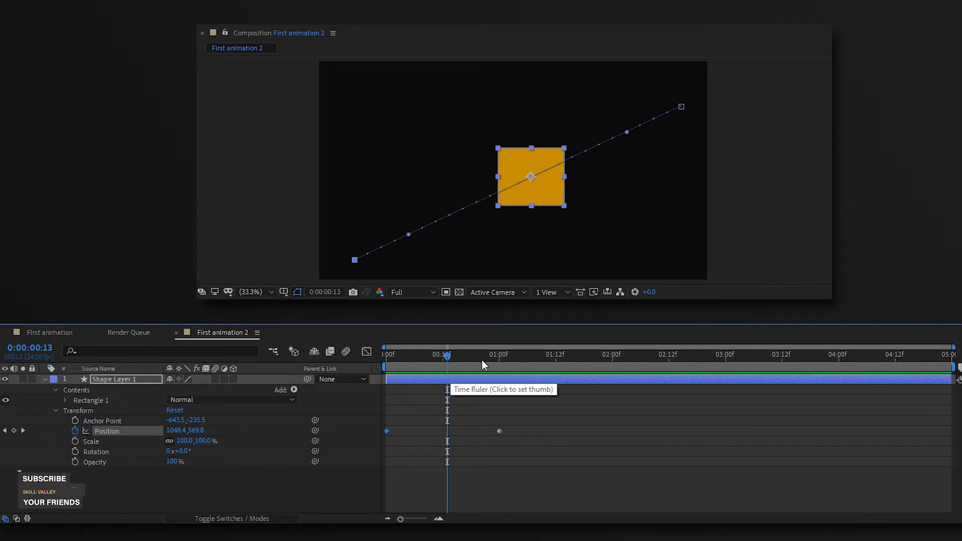
{"action": "left_click", "coordinate": [503, 361]}
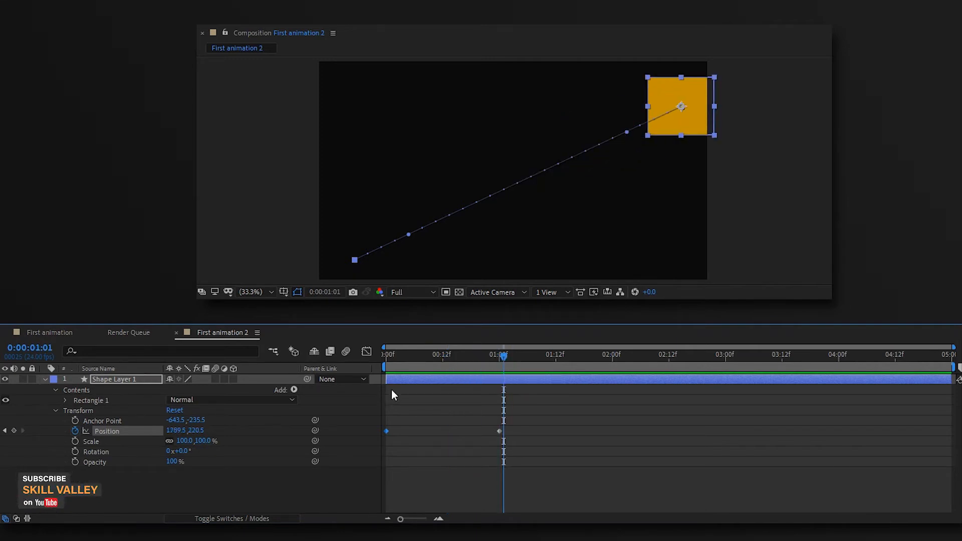
{"action": "left_click_drag", "start_coordinate": [502, 355], "coordinate": [449, 376]}
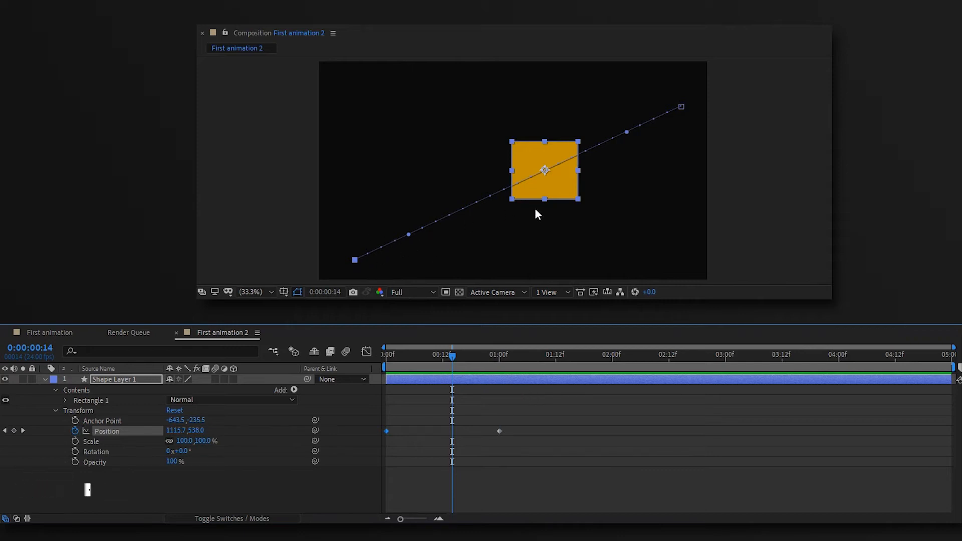
{"action": "key", "text": "Page_Up"}
{"action": "key", "text": "Page_Up"}
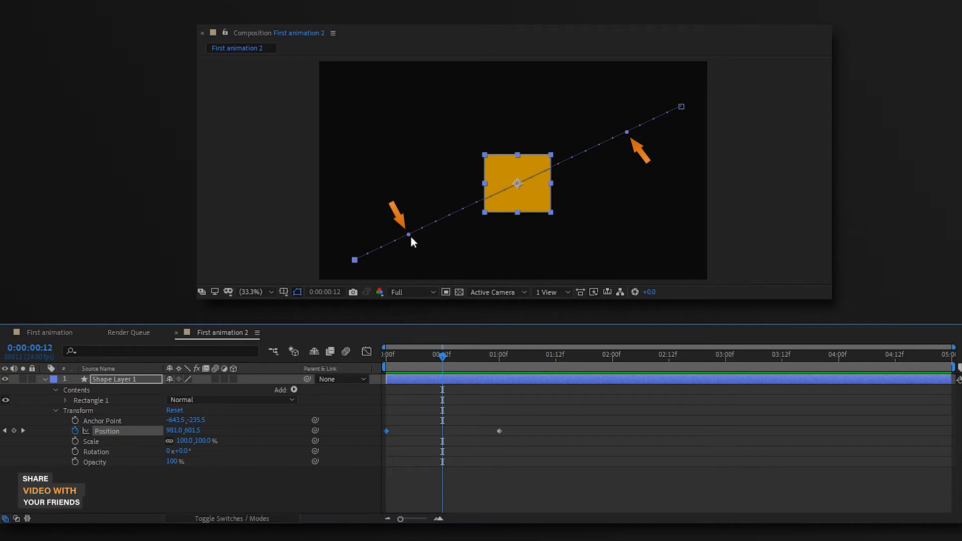
- Bend the motion path into a downward-bulging curve, extending the start handle horizontally rightward and the end handle straight down
{"action": "left_click_drag", "start_coordinate": [408, 234], "coordinate": [459, 261]}
{"action": "left_click_drag", "start_coordinate": [626, 132], "coordinate": [682, 236]}
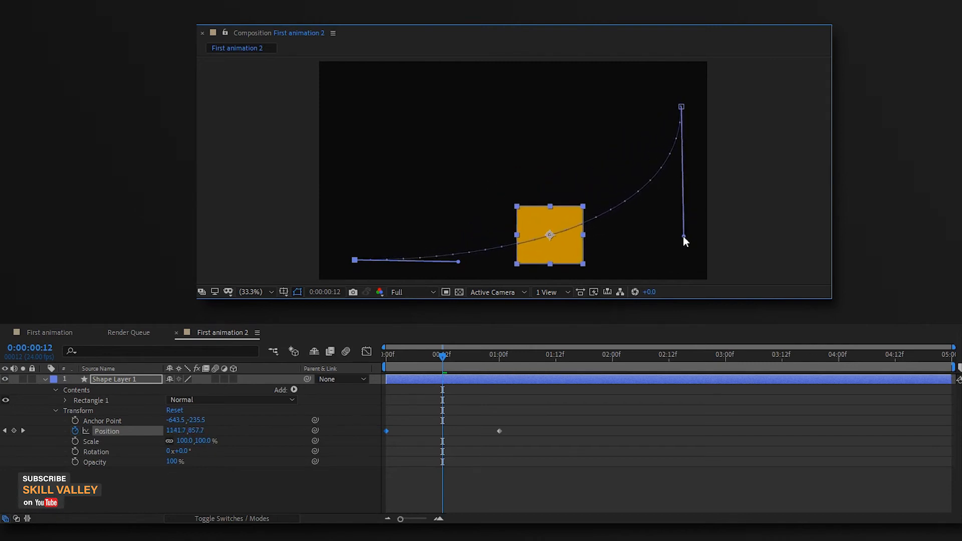
{"action": "left_click_drag", "start_coordinate": [459, 263], "coordinate": [511, 271]}
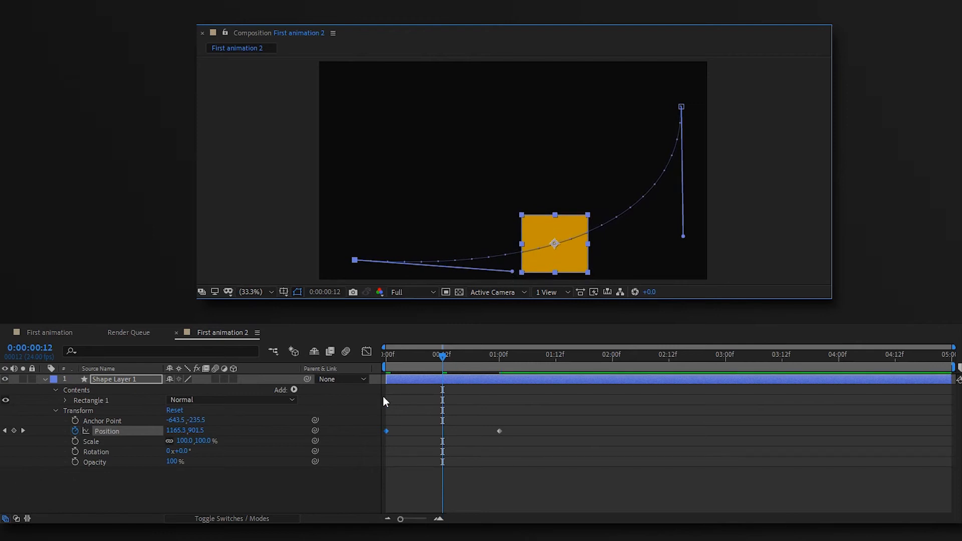
- Preview the rectangle's curved movement from the start of the composition, and stop playback
{"action": "key", "text": "Home"}
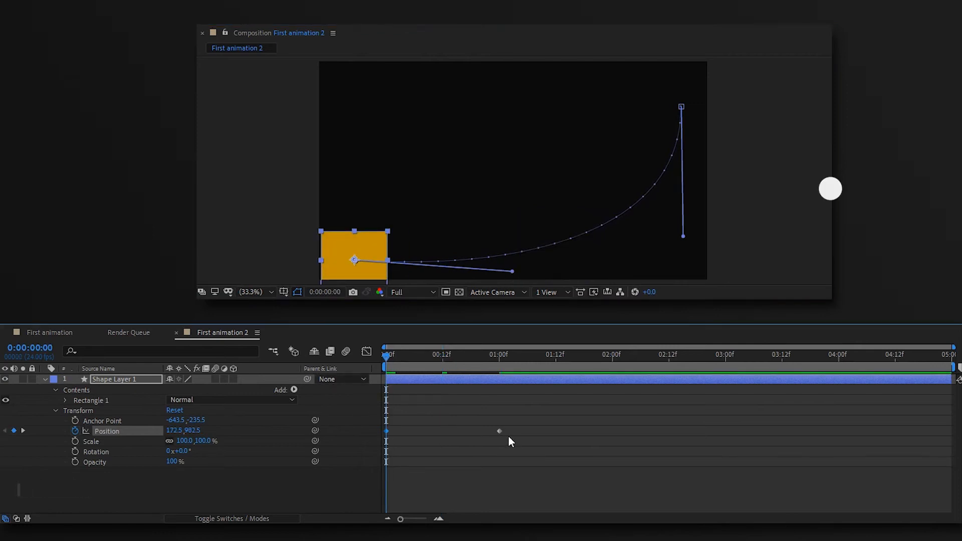
{"action": "key", "text": "KP_0"}
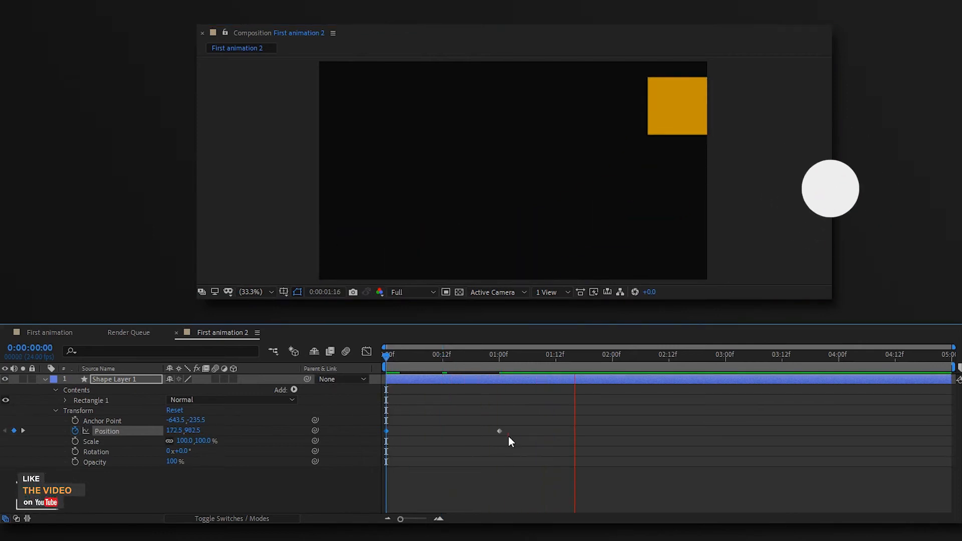
{"action": "key", "text": "space"}
- Shorten the work area so that it ends at 0:00:01:12
{"action": "left_click_drag", "start_coordinate": [599, 357], "coordinate": [569, 370]}
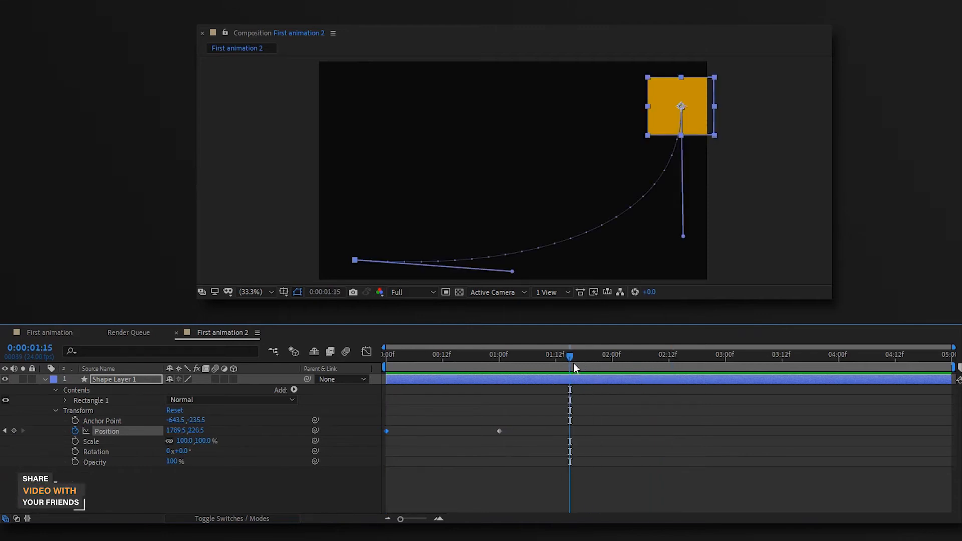
{"action": "left_click_drag", "start_coordinate": [556, 360], "coordinate": [386, 365]}
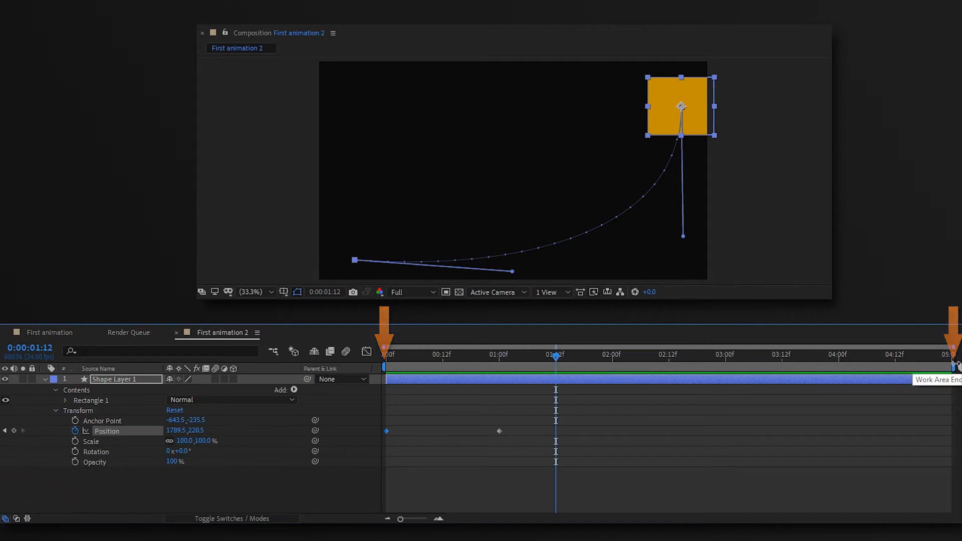
{"action": "left_click_drag", "start_coordinate": [556, 355], "coordinate": [557, 387]}
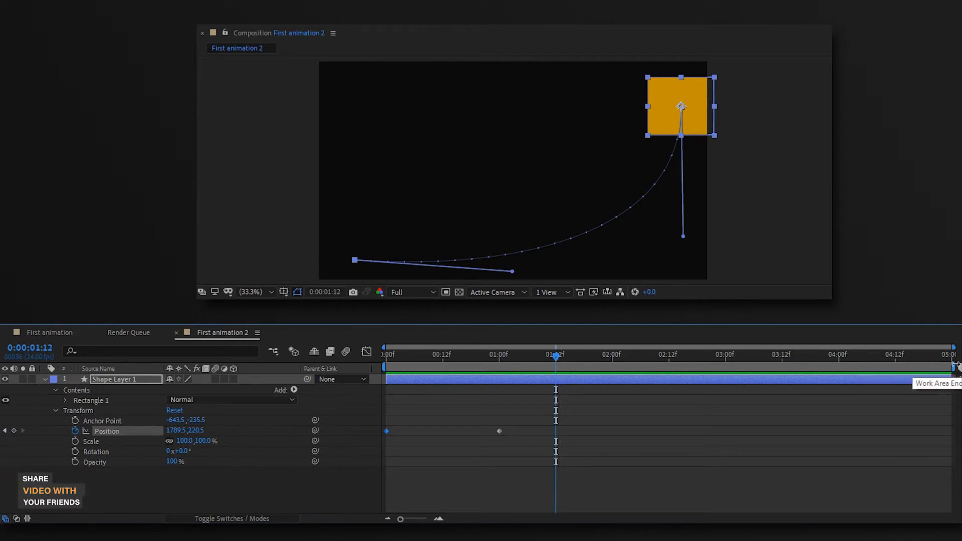
{"action": "left_click_drag", "start_coordinate": [955, 366], "coordinate": [560, 427]}
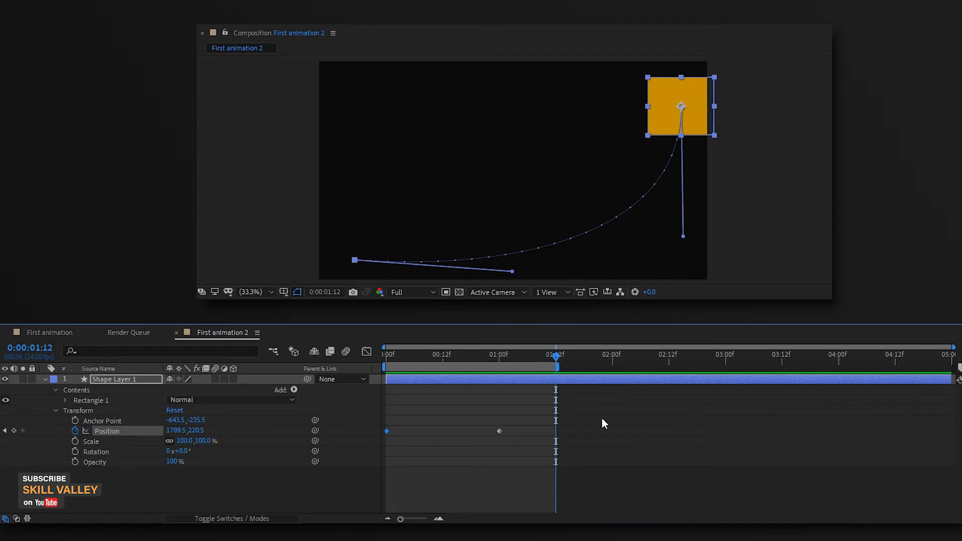
- Preview the animation within the shortened work area, and stop with the current time at 0:00:00:12
{"action": "key", "text": "KP_0"}
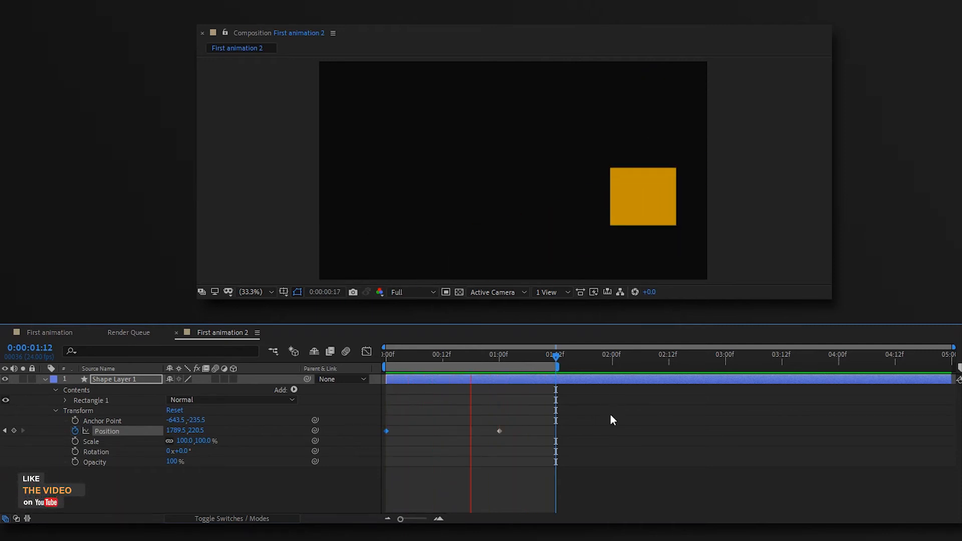
{"action": "left_click", "coordinate": [457, 355]}
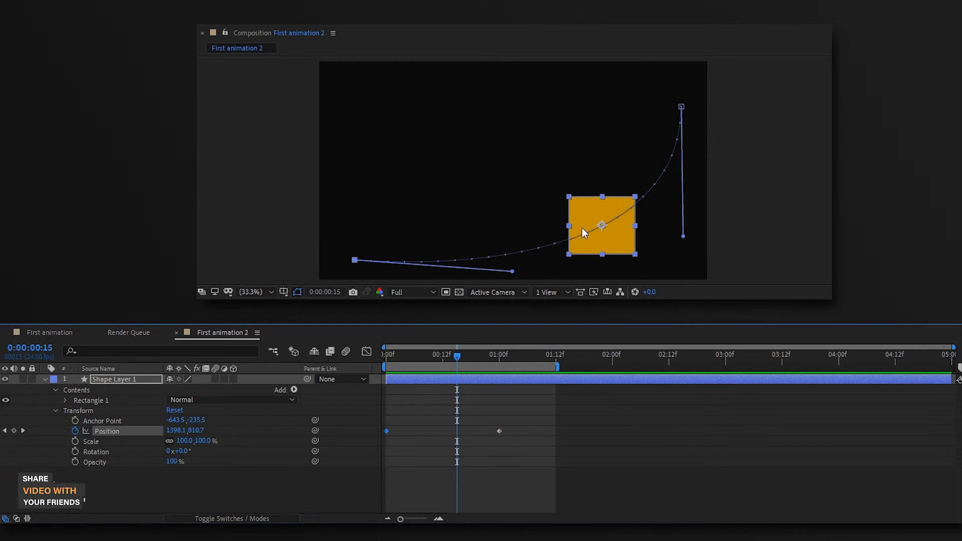
{"action": "left_click_drag", "start_coordinate": [452, 355], "coordinate": [442, 356]}
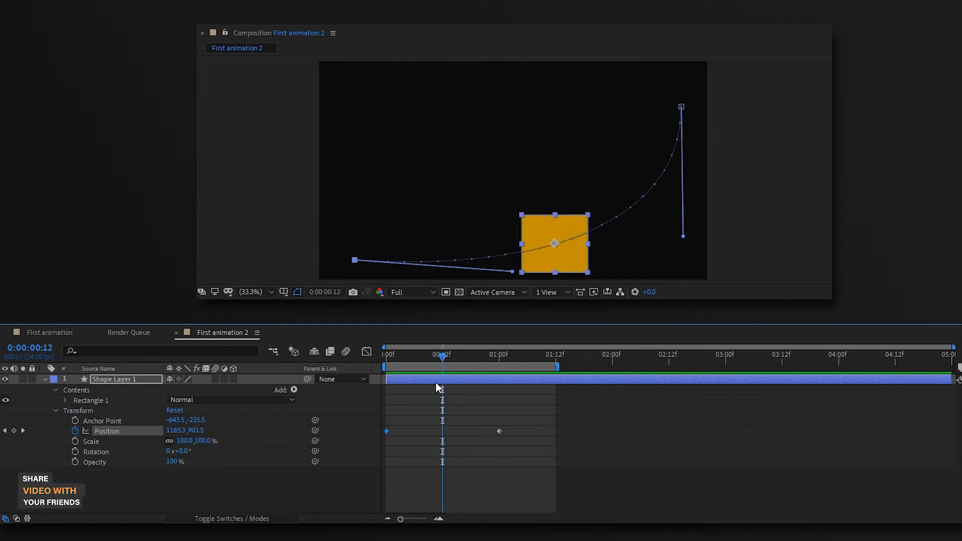
- Shift the second Position keyframe to about 0:00:00:11, and preview the faster movement from the start
{"action": "left_click", "coordinate": [498, 430]}
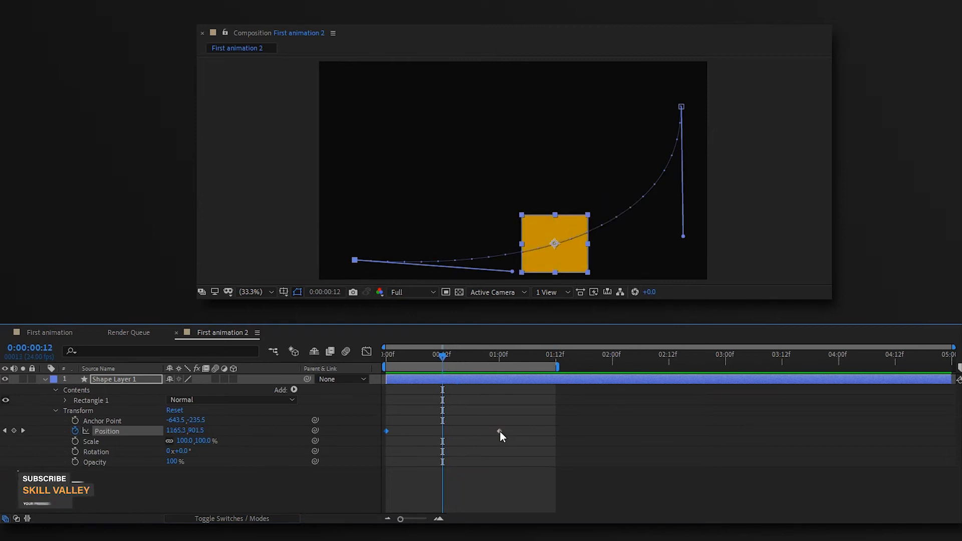
{"action": "left_click_drag", "start_coordinate": [499, 429], "coordinate": [437, 443]}
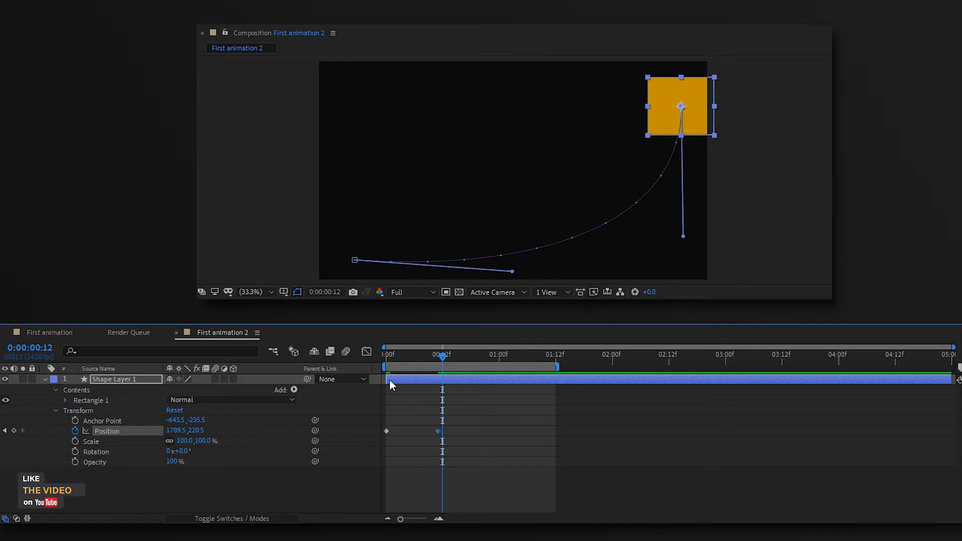
{"action": "left_click_drag", "start_coordinate": [425, 356], "coordinate": [307, 381]}
{"action": "key", "text": "space"}
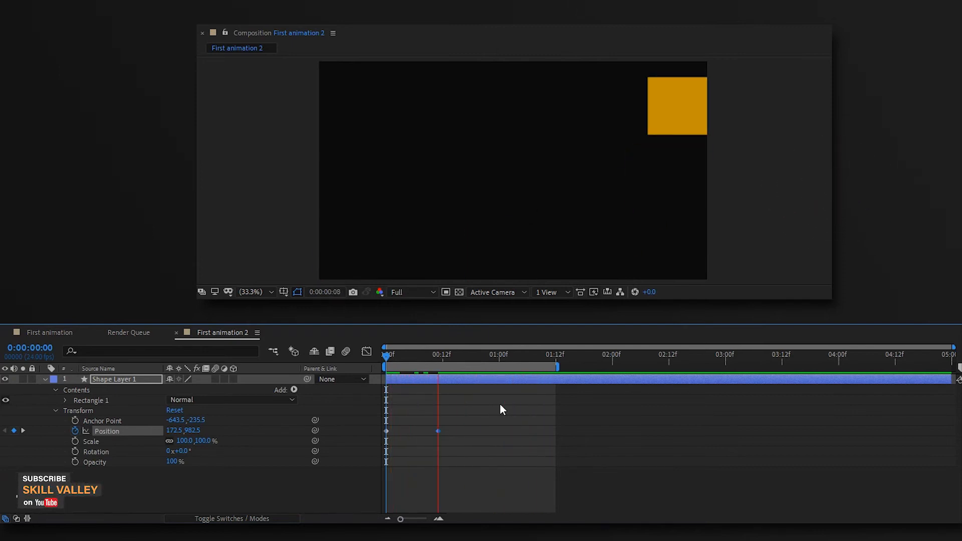
{"action": "key", "text": "space"}
{"action": "left_click_drag", "start_coordinate": [421, 355], "coordinate": [377, 428]}
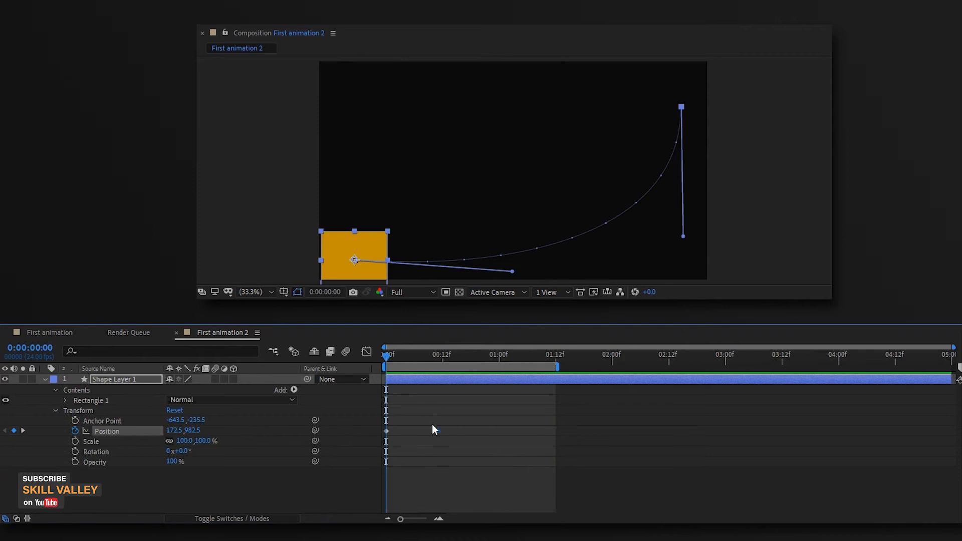
- Shift the second Position keyframe to 0:00:01:10, preview the slower movement, and return to the start
{"action": "left_click_drag", "start_coordinate": [438, 431], "coordinate": [545, 437]}
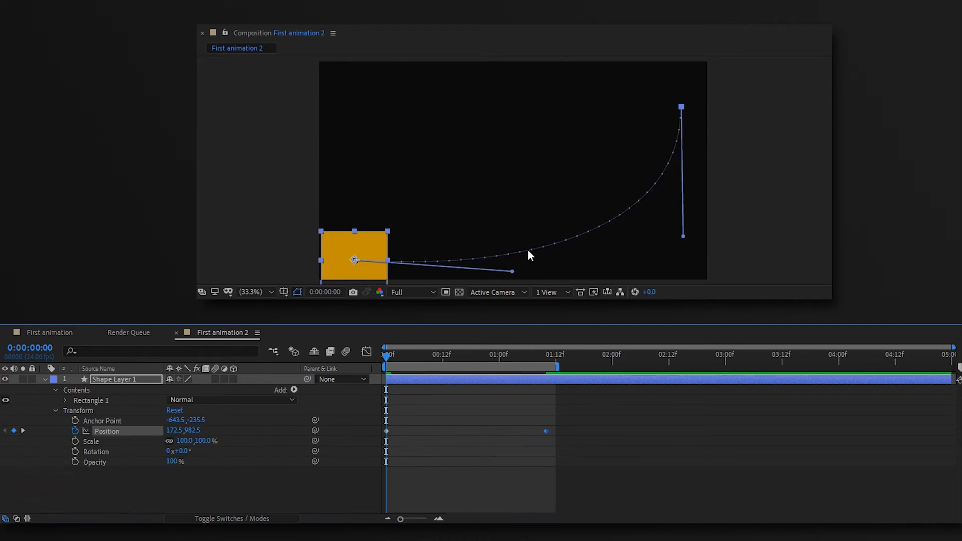
{"action": "left_click", "coordinate": [629, 410]}
{"action": "key", "text": "space"}
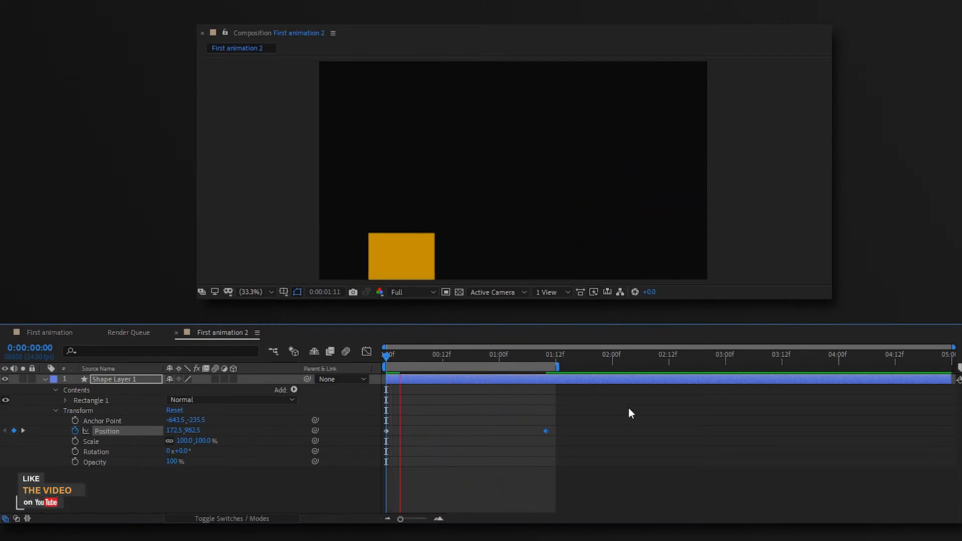
{"action": "key", "text": "space"}
{"action": "left_click_drag", "start_coordinate": [451, 360], "coordinate": [365, 371]}
- Extend both the second Position keyframe and the work area to the end of the composition, and preview the movement
{"action": "left_click_drag", "start_coordinate": [543, 431], "coordinate": [952, 437]}
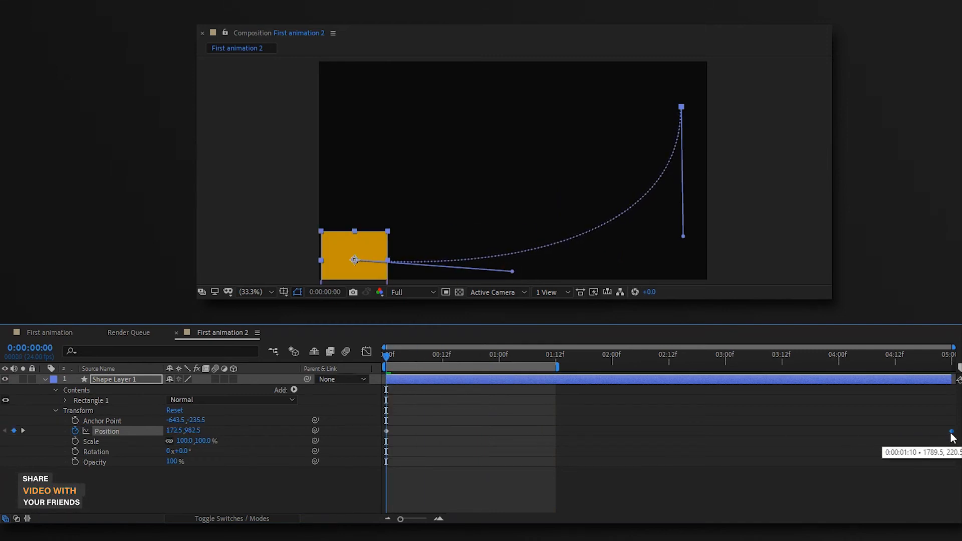
{"action": "left_click_drag", "start_coordinate": [560, 365], "coordinate": [951, 365]}
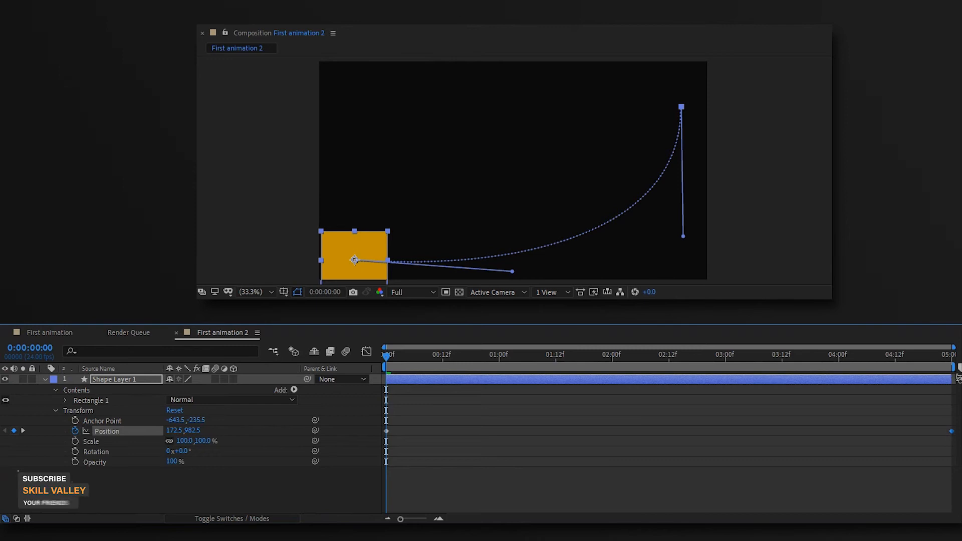
{"action": "key", "text": "space"}
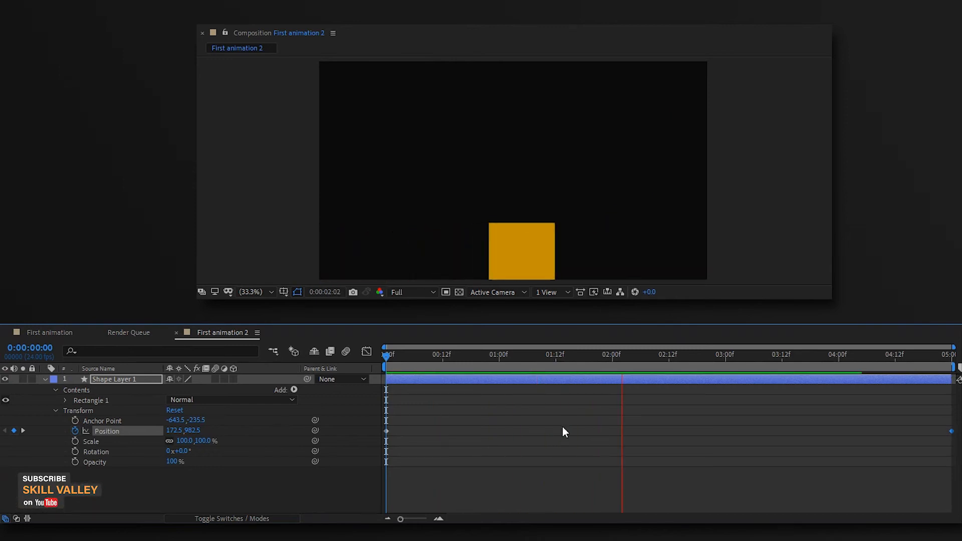
{"action": "key", "text": "space"}
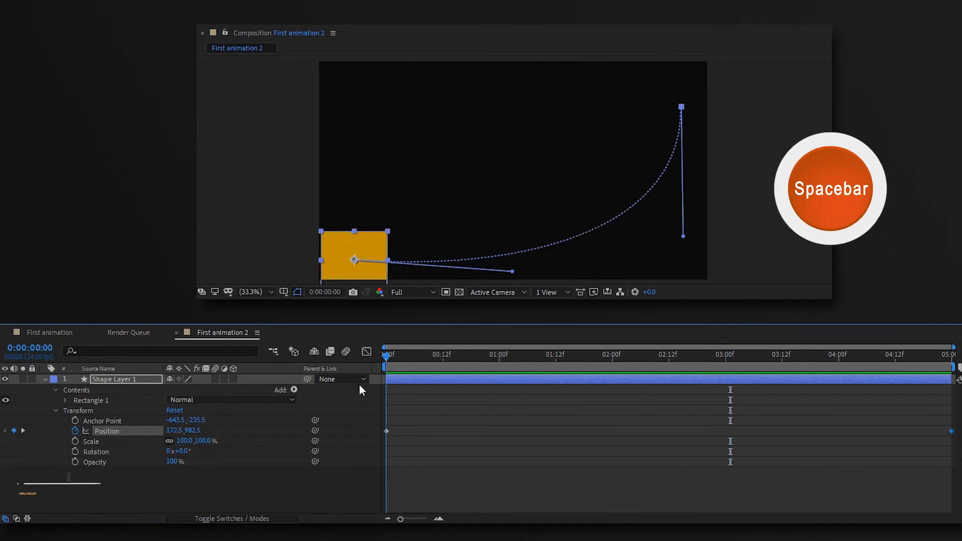
- Shift the second Position keyframe back to about 0:00:00:23, and preview the movement
{"action": "left_click_drag", "start_coordinate": [953, 431], "coordinate": [494, 457]}
{"action": "key", "text": "space"}
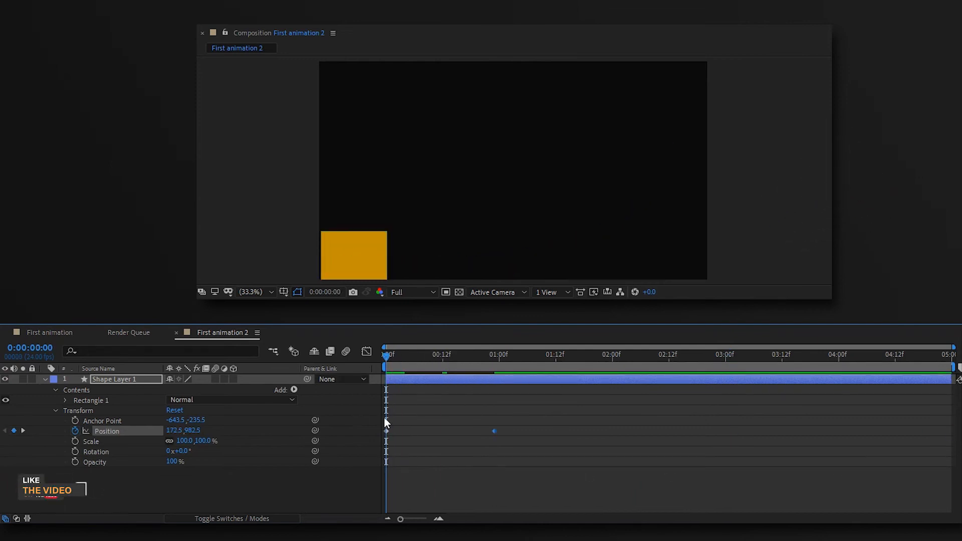
{"action": "key", "text": "space"}
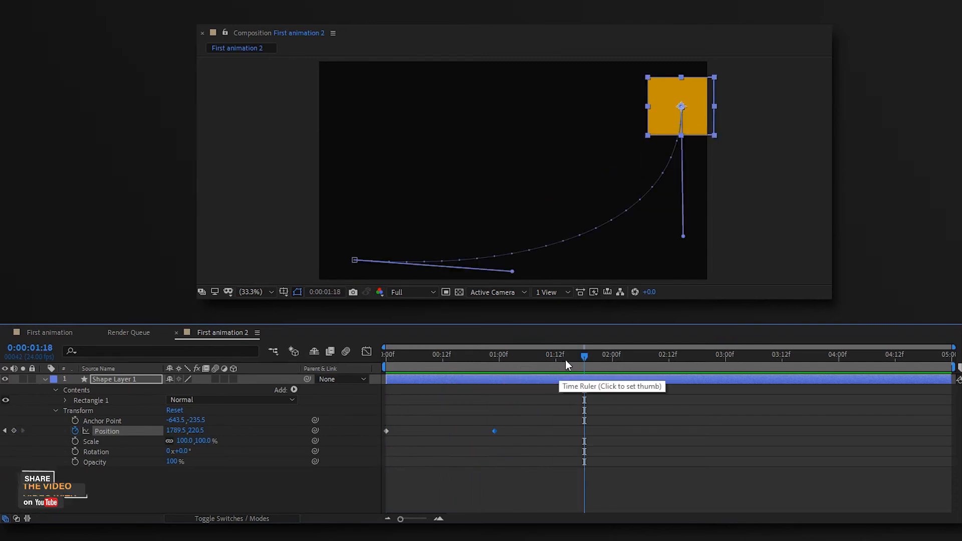
- Move the current time to 0:00:01:12 and end the work area at about that time
{"action": "left_click", "coordinate": [555, 356]}
{"action": "left_click_drag", "start_coordinate": [955, 366], "coordinate": [958, 396]}
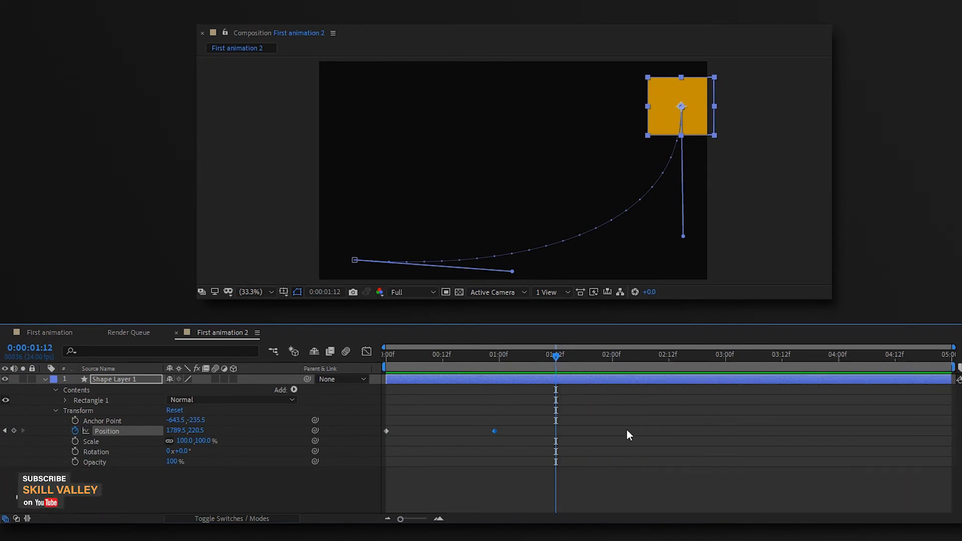
{"action": "key", "text": "n"}
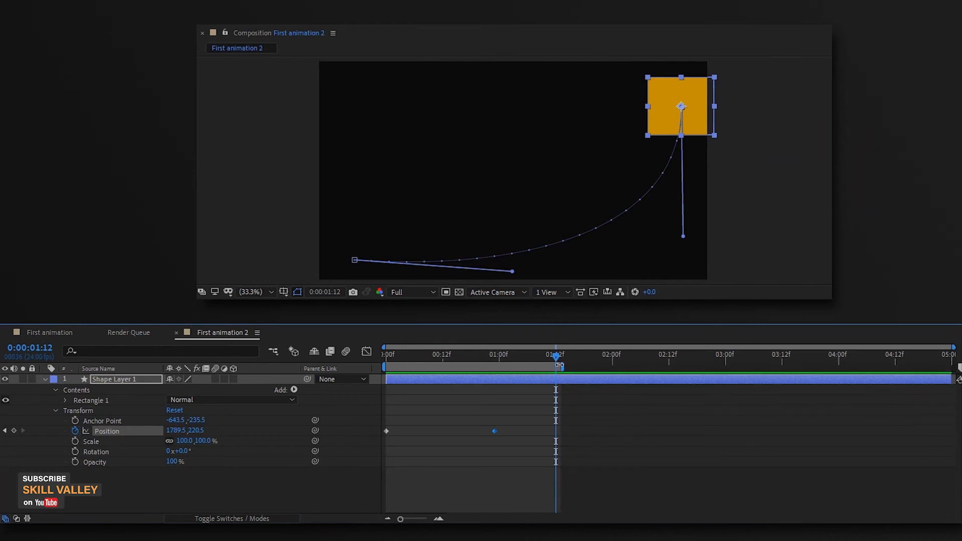
- Move the current time to 0:00:00:12 and start the work area there
{"action": "left_click_drag", "start_coordinate": [555, 356], "coordinate": [443, 392]}
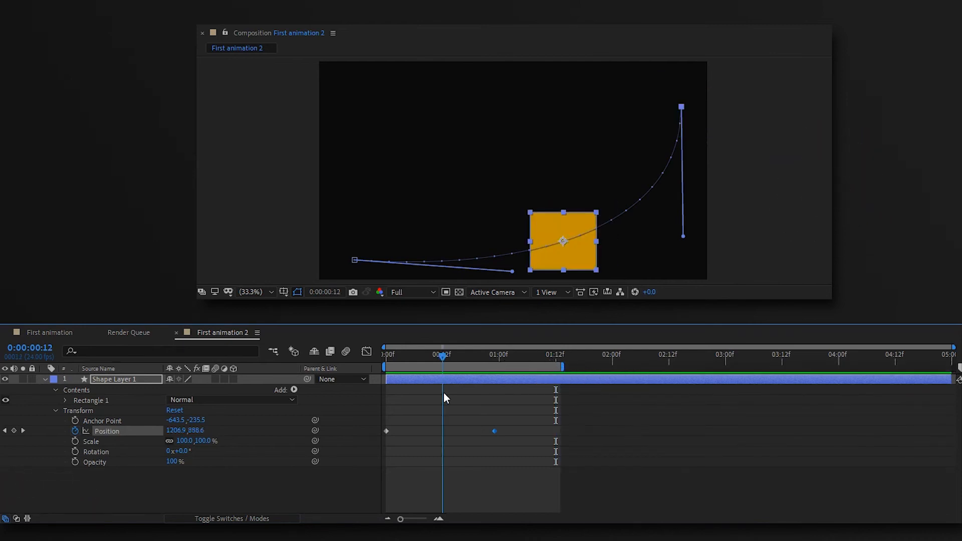
{"action": "mouse_move", "coordinate": [386, 369]}
{"action": "left_mouse_down"}
{"action": "mouse_move", "coordinate": [440, 372]}
{"action": "mouse_move", "coordinate": [351, 380]}
{"action": "left_mouse_up"}
{"action": "key", "text": "b"}
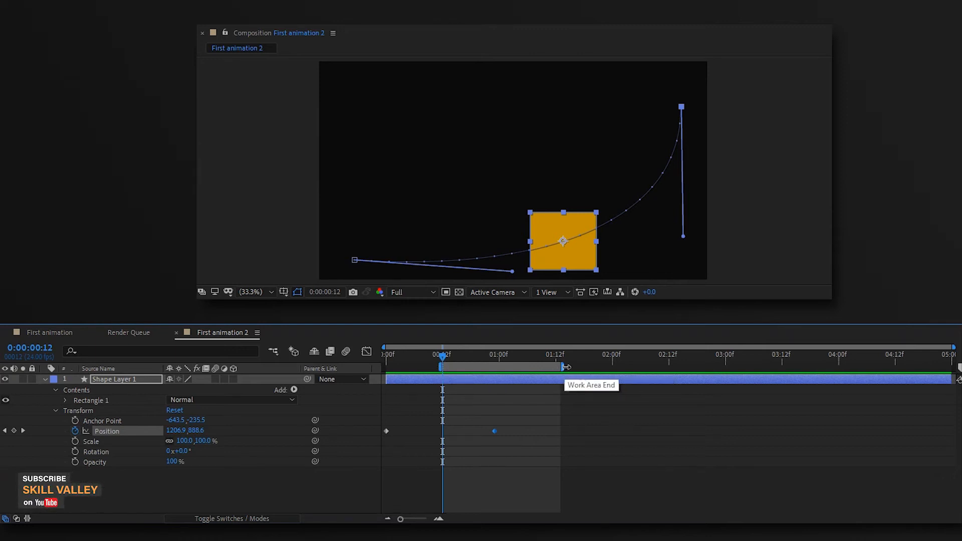
- Preview the trimmed work area, and return the work area's start to the beginning of the composition
{"action": "key", "text": "KP_0"}
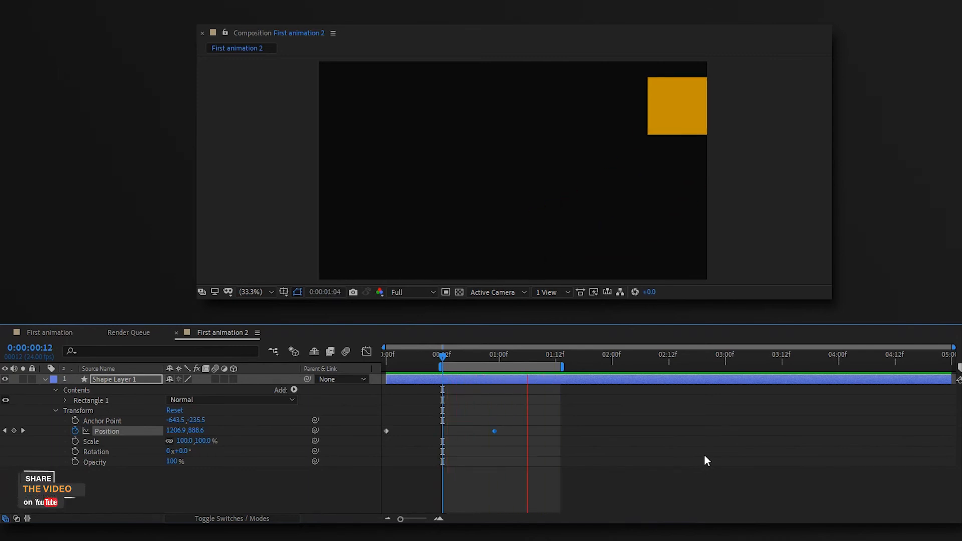
{"action": "key", "text": "space"}
{"action": "left_click_drag", "start_coordinate": [436, 368], "coordinate": [355, 383]}
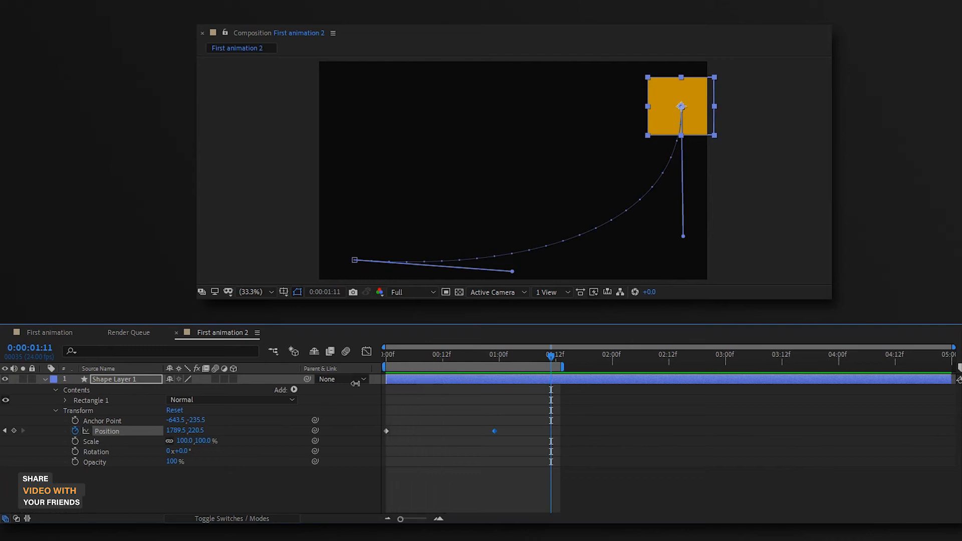
- Preview the rectangle's motion within the work area, and select the layer's Scale property
{"action": "key", "text": "space"}
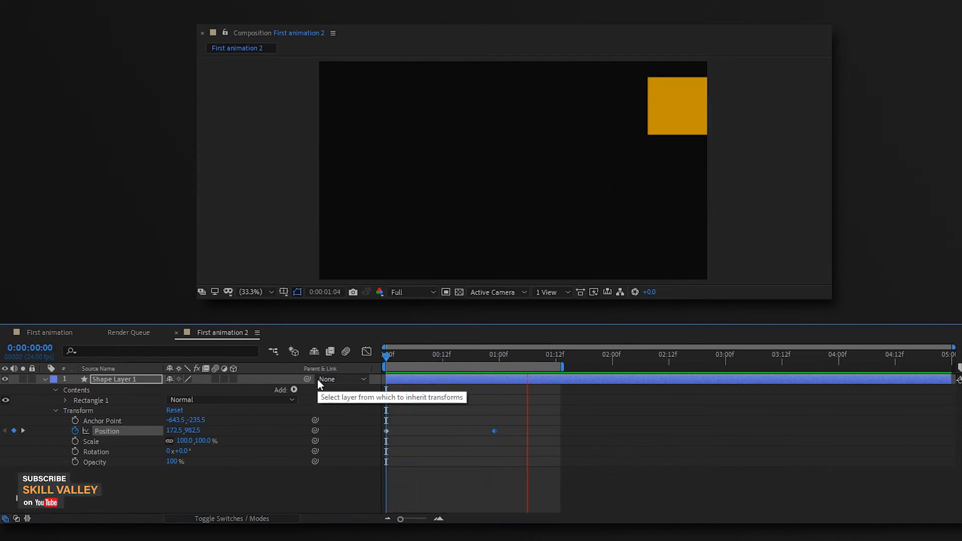
{"action": "key", "text": "space"}
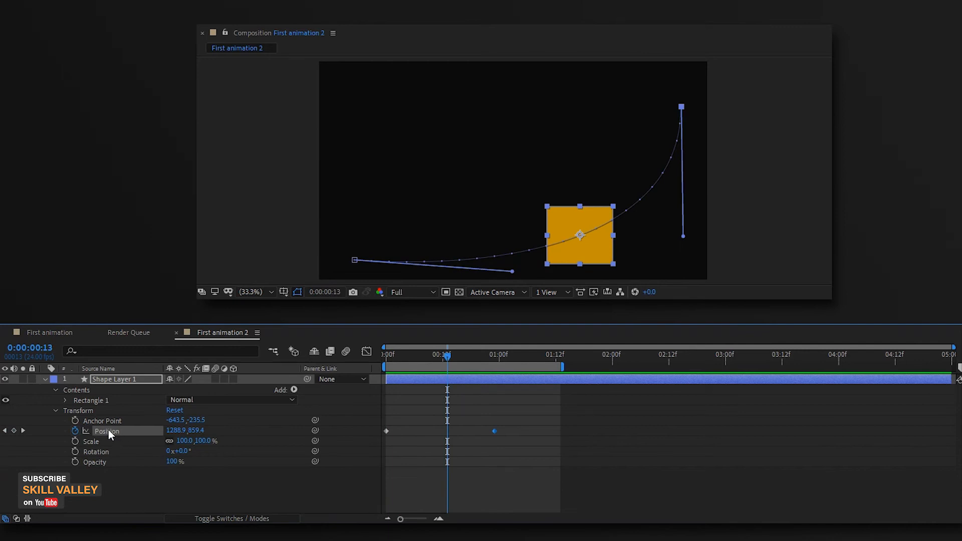
{"action": "left_click", "coordinate": [109, 479]}
{"action": "left_click", "coordinate": [103, 440]}
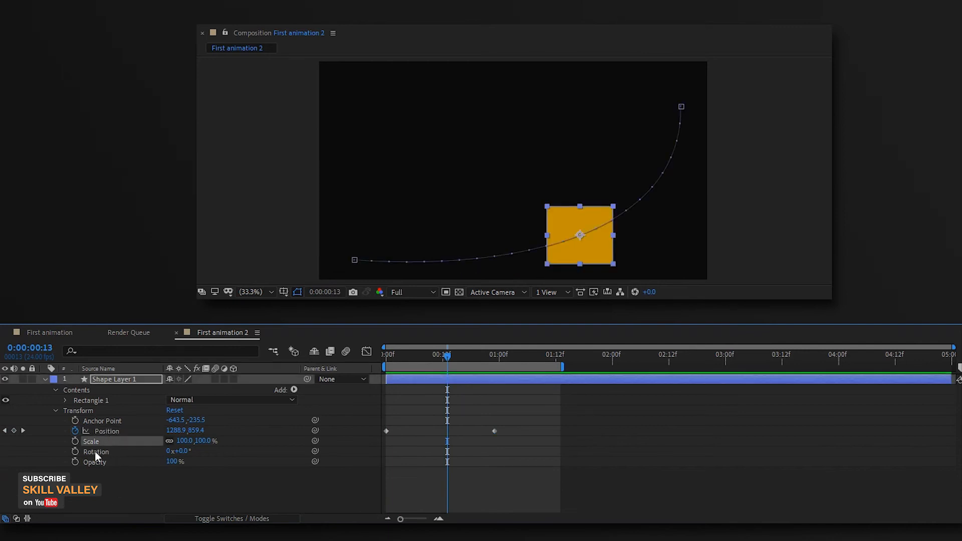
{"action": "left_click", "coordinate": [104, 432]}
{"action": "left_click", "coordinate": [94, 443]}
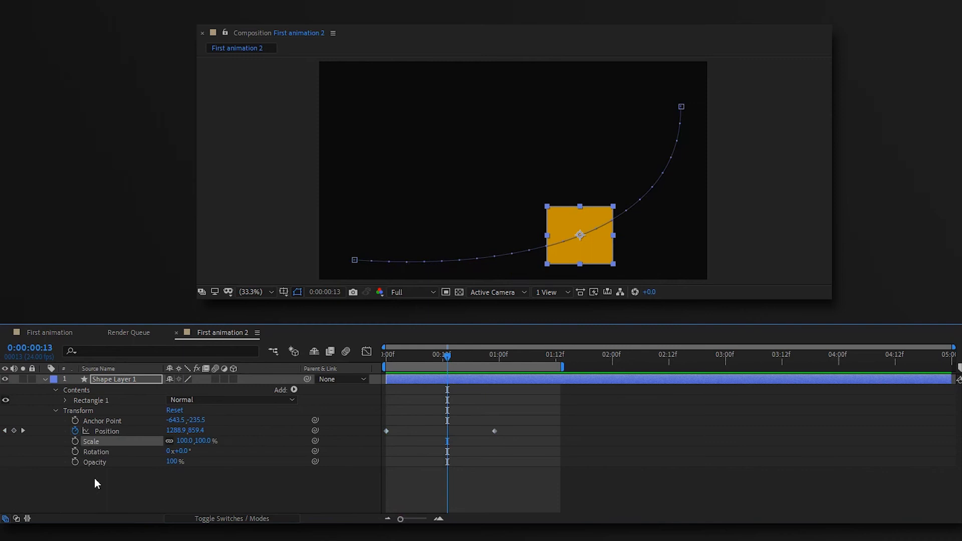
- Keyframe the rectangle's Scale at 40% at the beginning of the composition
{"action": "left_click_drag", "start_coordinate": [448, 356], "coordinate": [385, 381]}
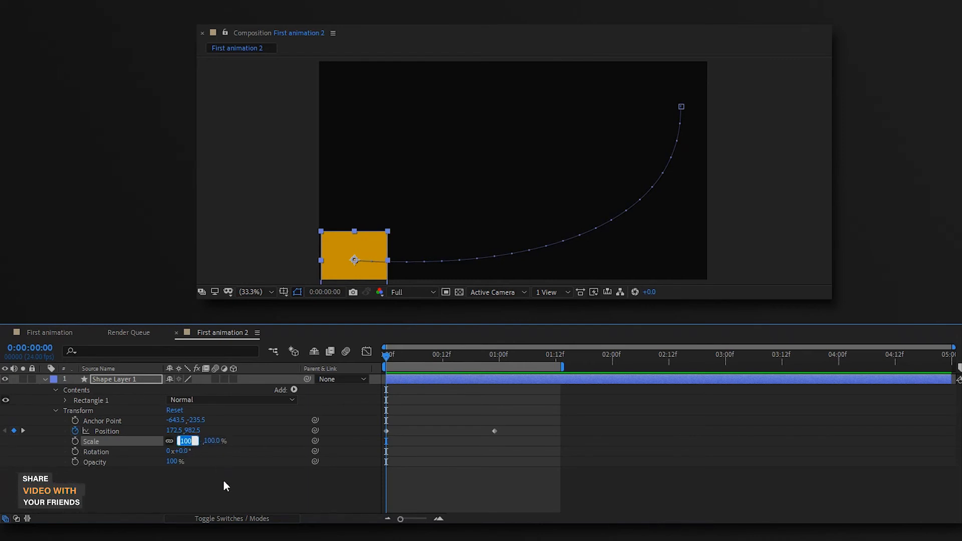
{"action": "type", "text": "40"}
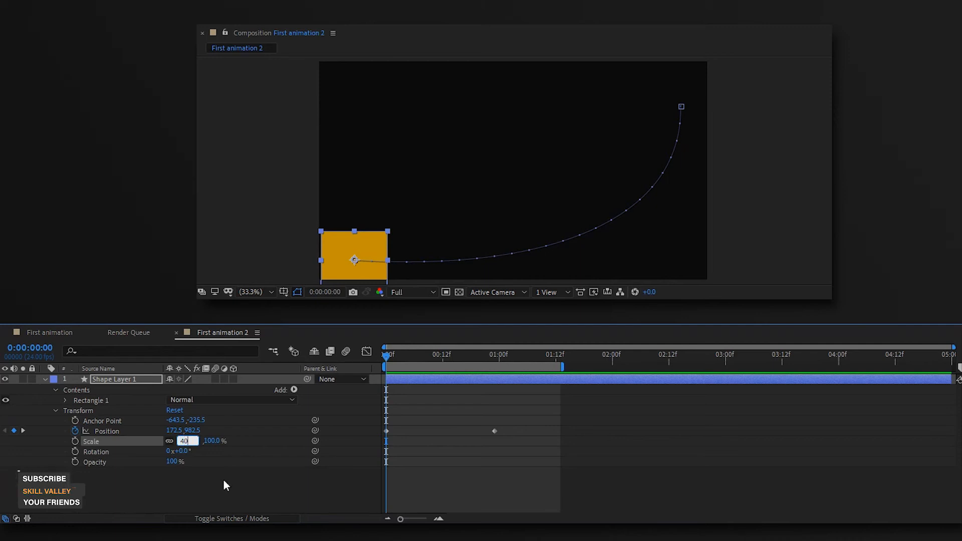
{"action": "key", "text": "Return"}
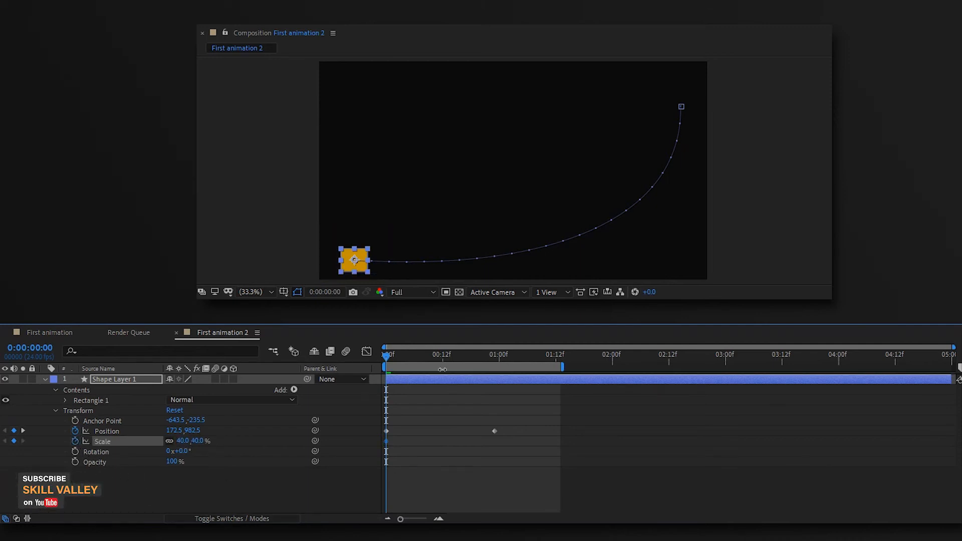
- Keyframe the Scale at 100% at the time of the second Position keyframe, 0:00:00:23
{"action": "left_click_drag", "start_coordinate": [386, 362], "coordinate": [440, 421]}
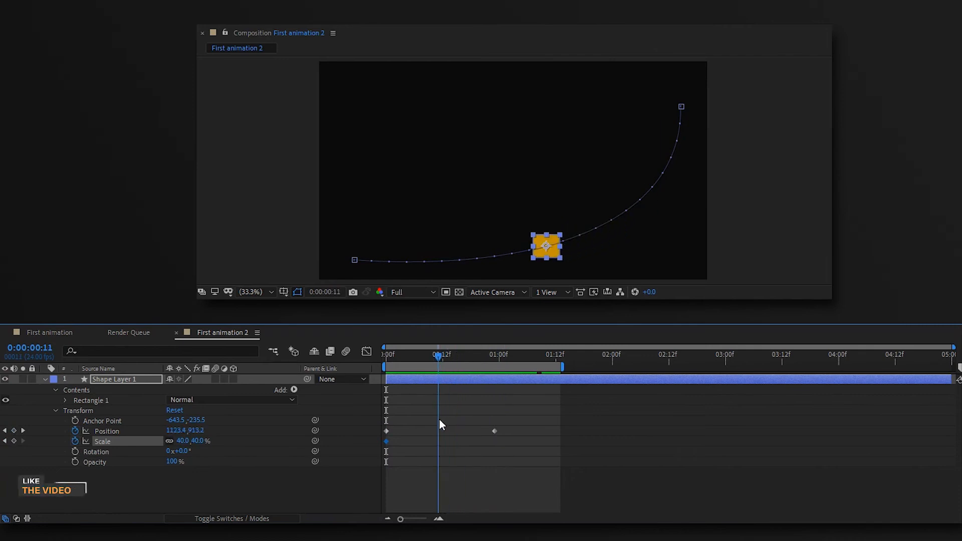
{"action": "left_click_drag", "start_coordinate": [439, 357], "coordinate": [356, 395]}
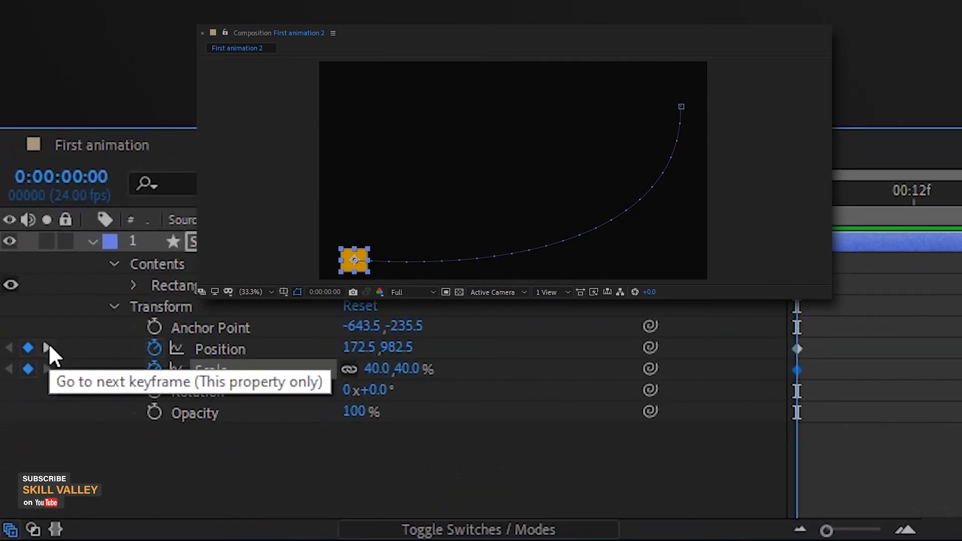
{"action": "left_click", "coordinate": [48, 346]}
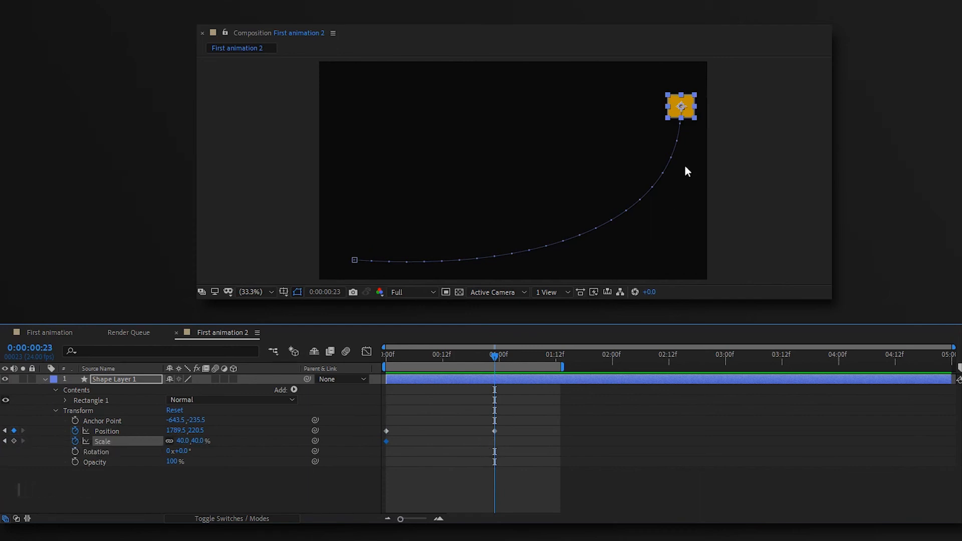
{"action": "left_click", "coordinate": [187, 446]}
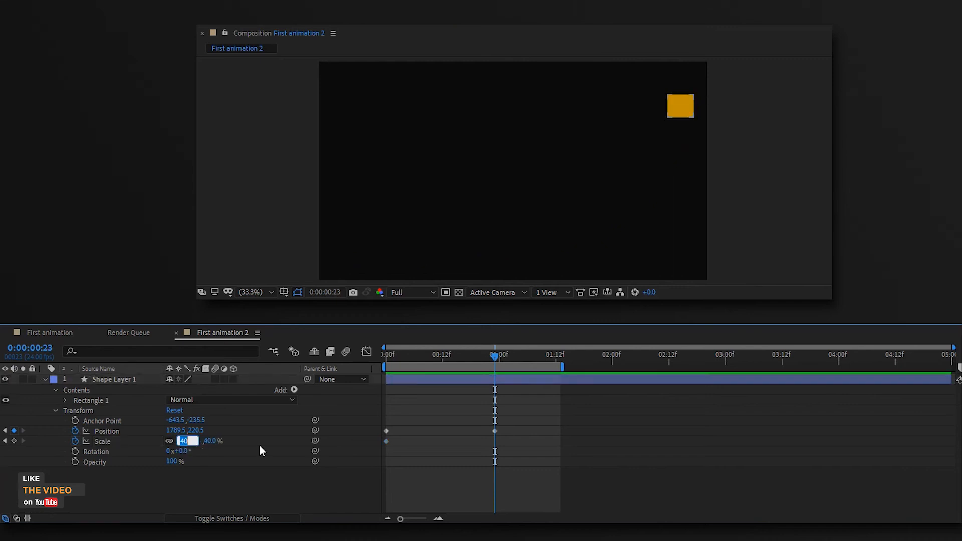
{"action": "type", "text": "100"}
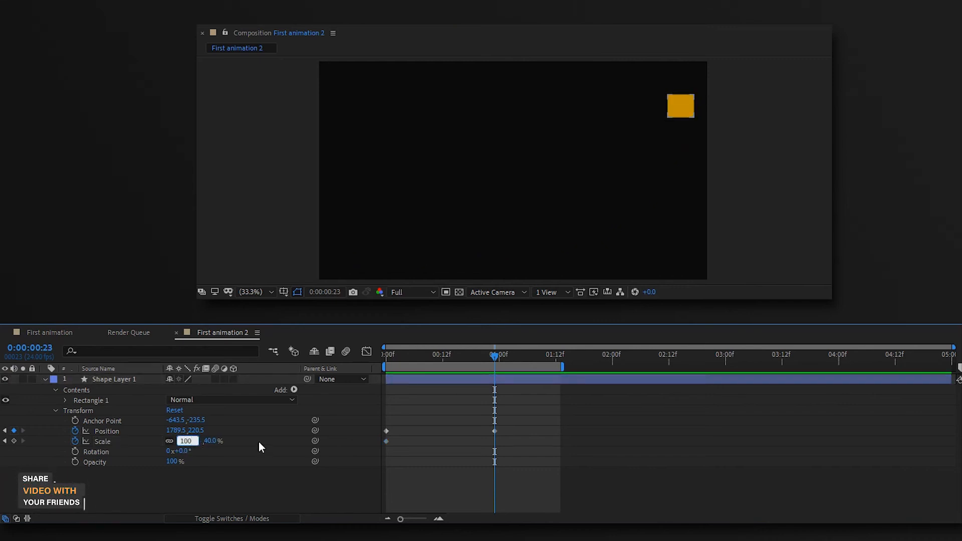
{"action": "key", "text": "Return"}
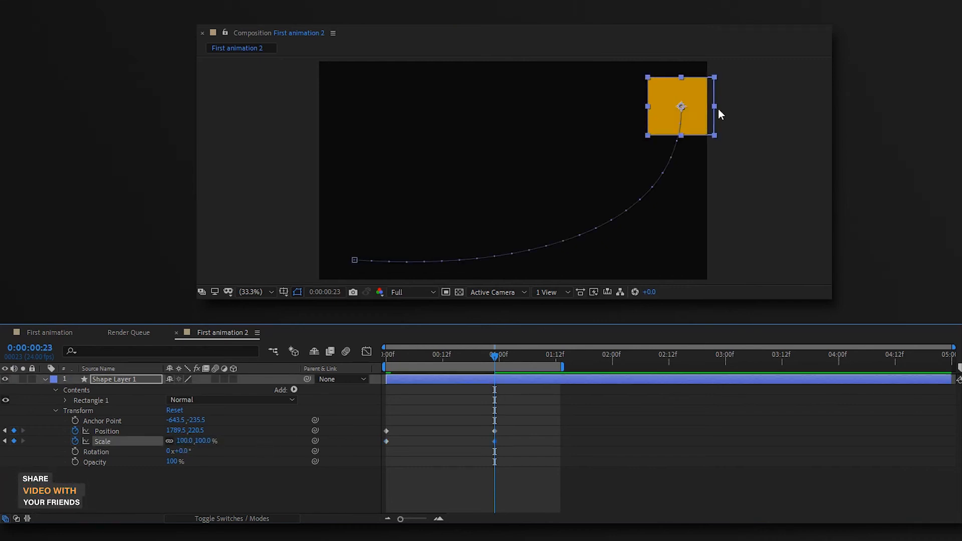
- Return to the beginning of the composition and preview the combined movement and scaling
{"action": "left_click_drag", "start_coordinate": [420, 356], "coordinate": [334, 396]}
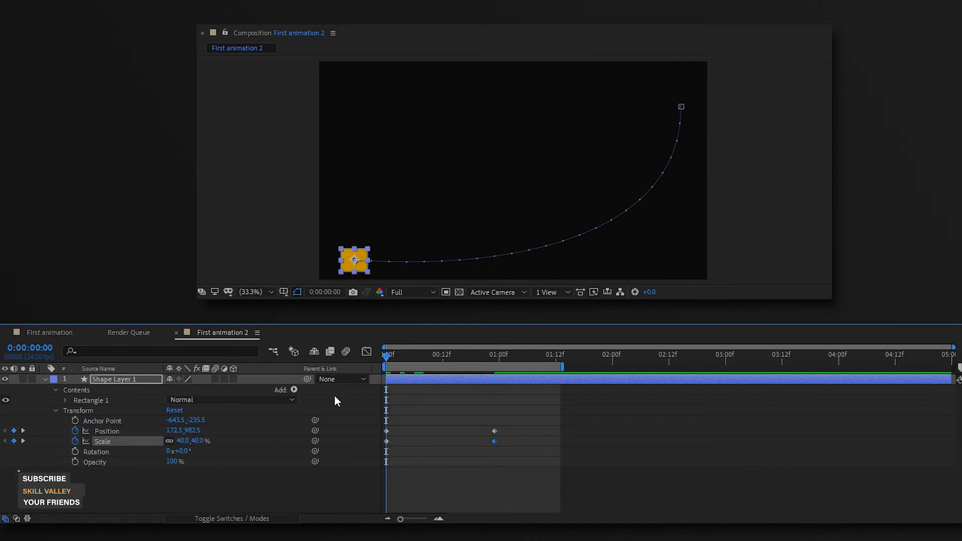
{"action": "key", "text": "KP_0"}
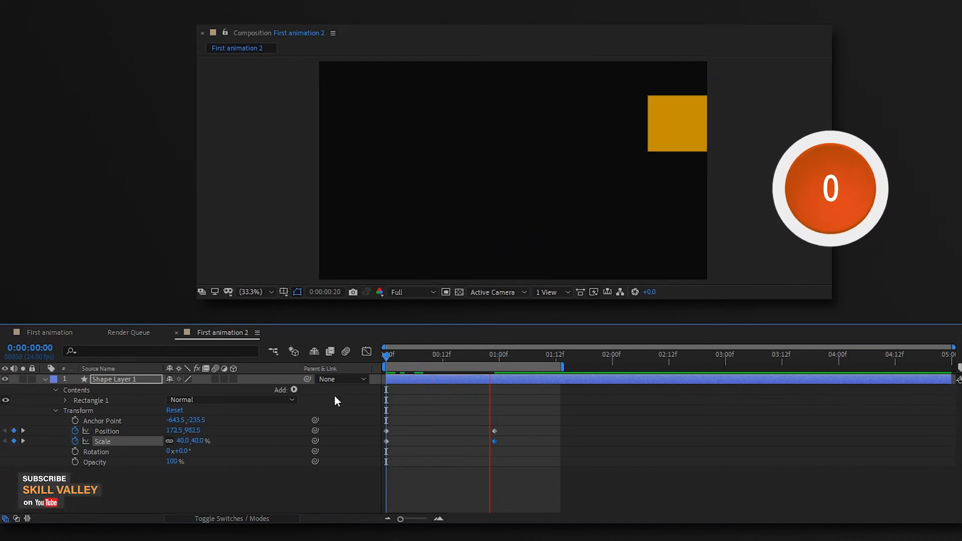
{"action": "left_click", "coordinate": [306, 484]}
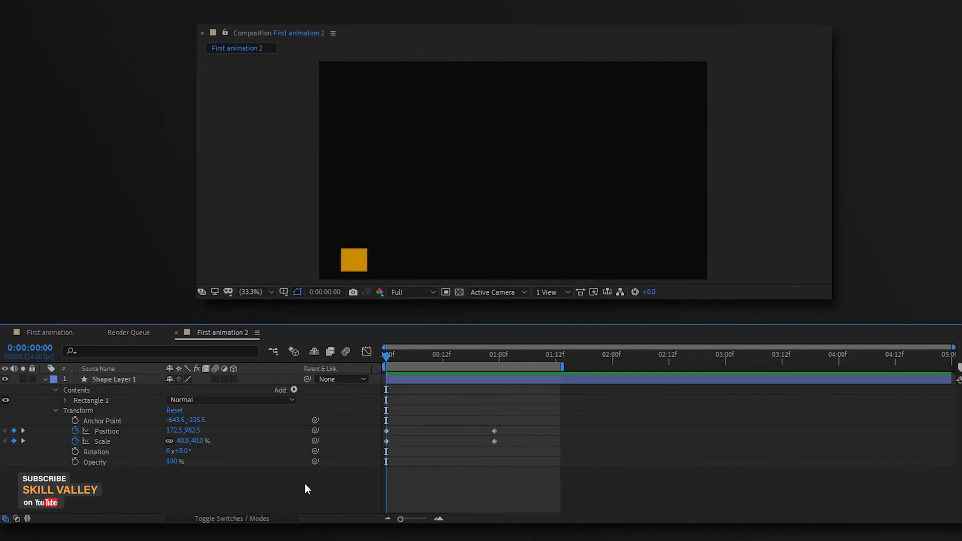
- Add a Rotation keyframe at the beginning of the composition, and move the current time to the second Scale keyframe at 0:00:00:23
{"action": "left_click", "coordinate": [75, 451]}
{"action": "left_click", "coordinate": [23, 440]}
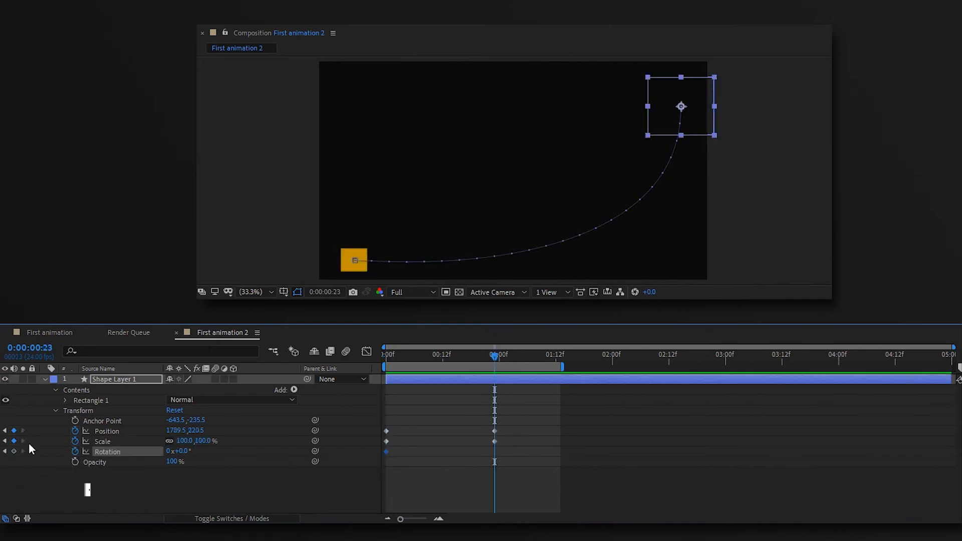
- Try rotating the rectangle to about 243° at 0:00:00:23, and reset its Rotation to 0°
{"action": "left_click_drag", "start_coordinate": [186, 453], "coordinate": [332, 454]}
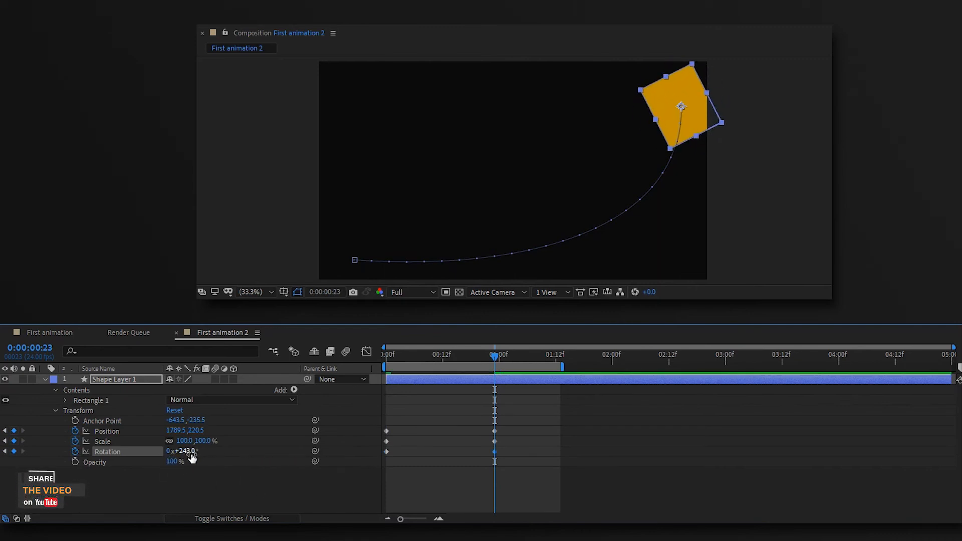
{"action": "left_click", "coordinate": [185, 451]}
{"action": "type", "text": "0"}
{"action": "key", "text": "Return"}
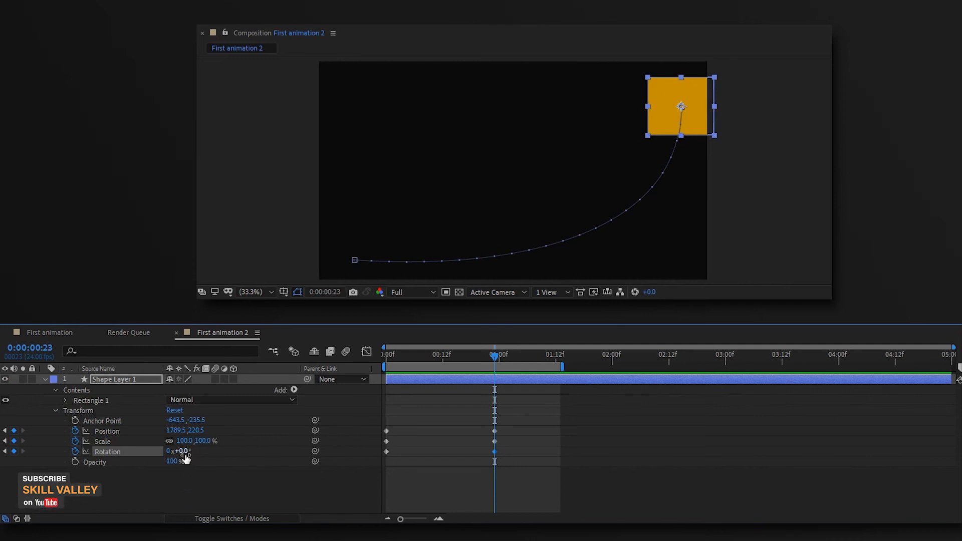
- Try turning the rectangle through two revolutions plus 13° at 0:00:00:23, and reset both the degrees and the revolutions to 0
{"action": "left_click_drag", "start_coordinate": [185, 451], "coordinate": [388, 451]}
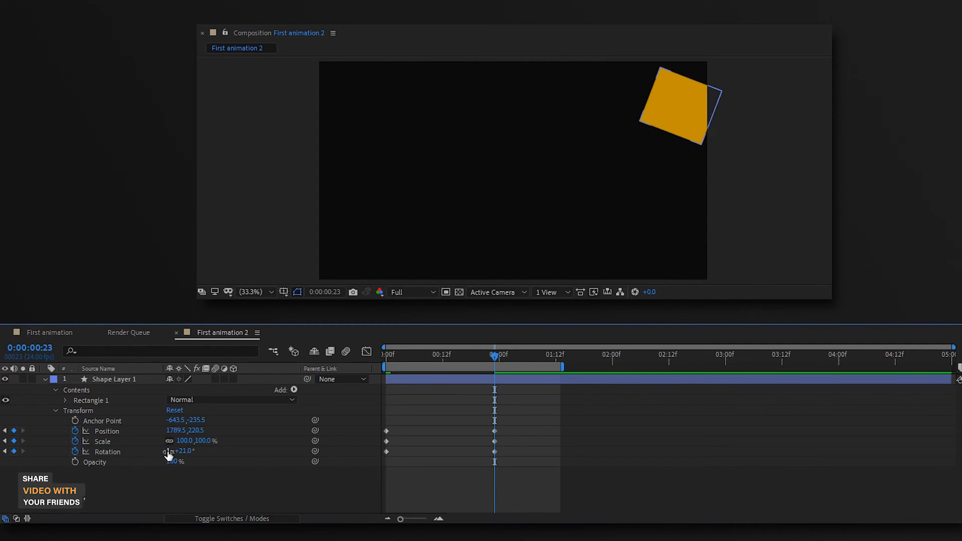
{"action": "left_click_drag", "start_coordinate": [180, 452], "coordinate": [396, 459]}
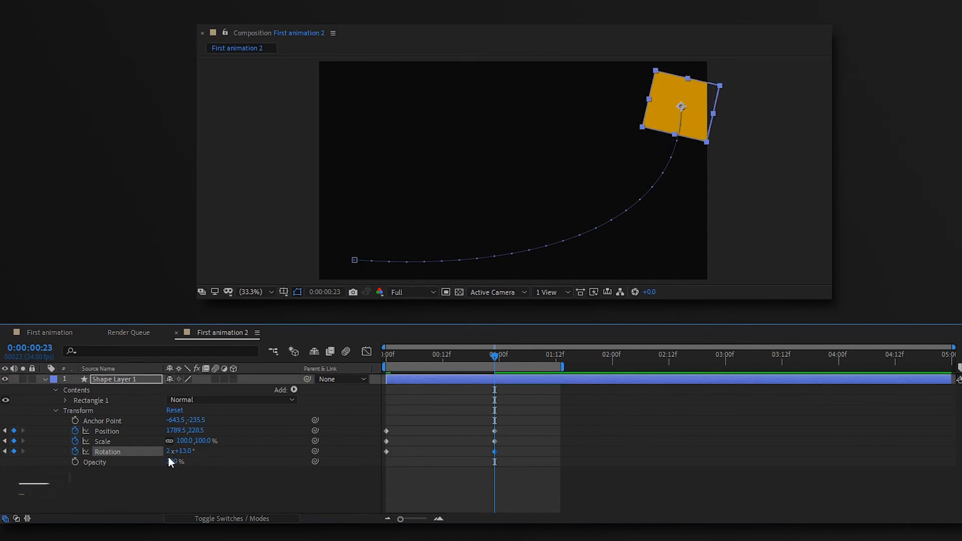
{"action": "left_click", "coordinate": [184, 451]}
{"action": "type", "text": "0"}
{"action": "key", "text": "Return"}
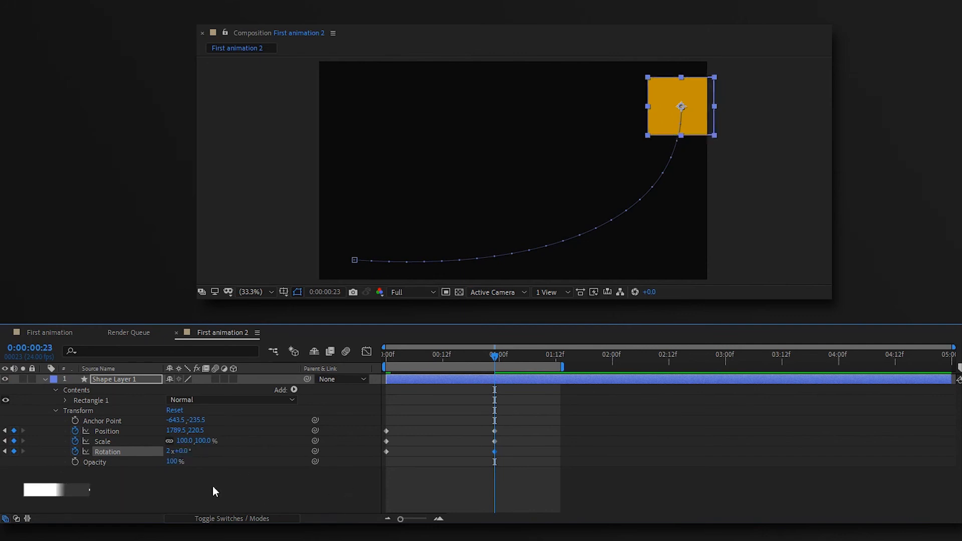
{"action": "left_click", "coordinate": [169, 451]}
{"action": "type", "text": "0"}
{"action": "key", "text": "Return"}
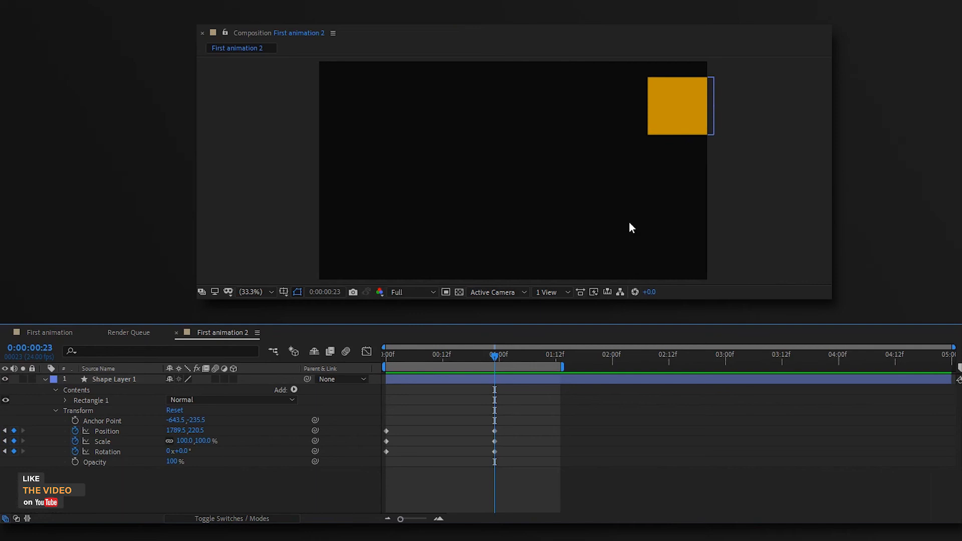
- Set the Rotation at 0:00:00:23 to 2 full revolutions
{"action": "left_click", "coordinate": [171, 451]}
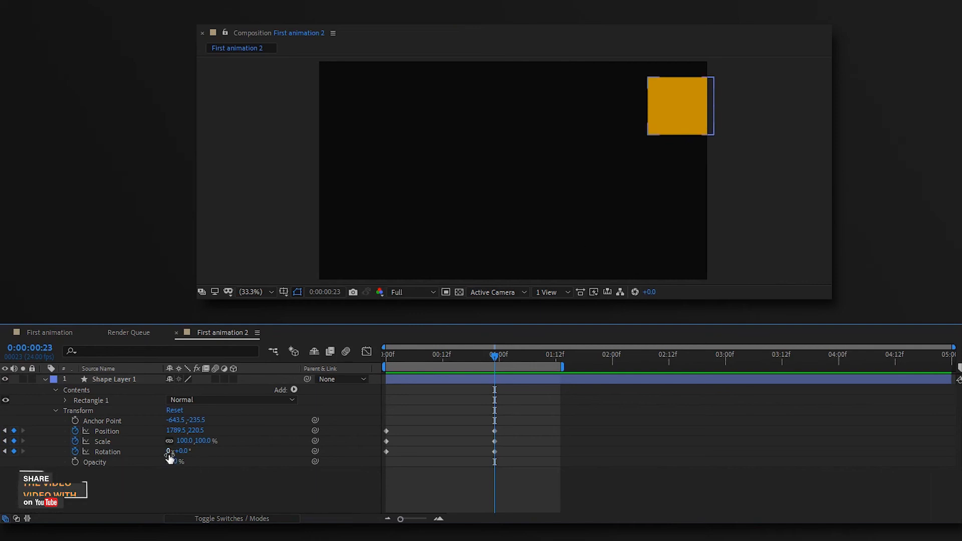
{"action": "type", "text": "2"}
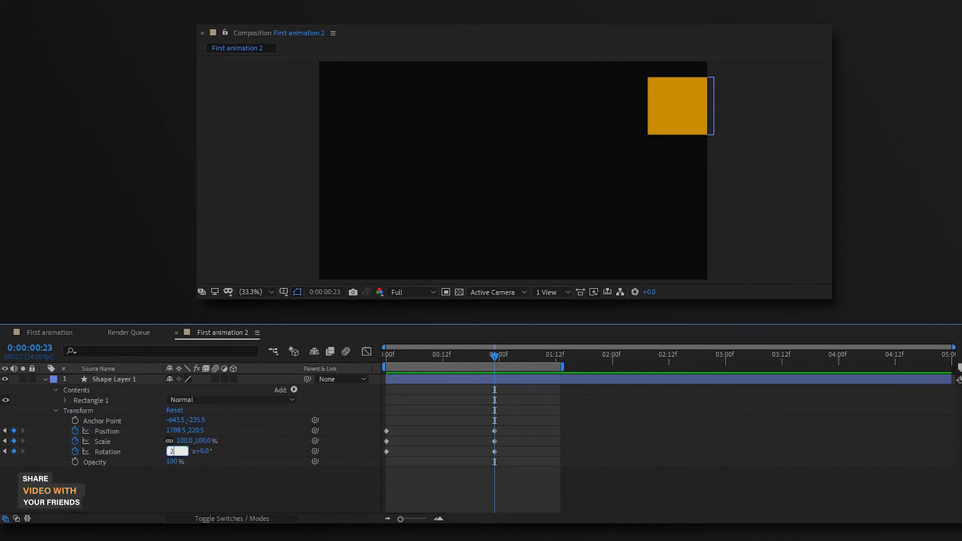
{"action": "key", "text": "Return"}
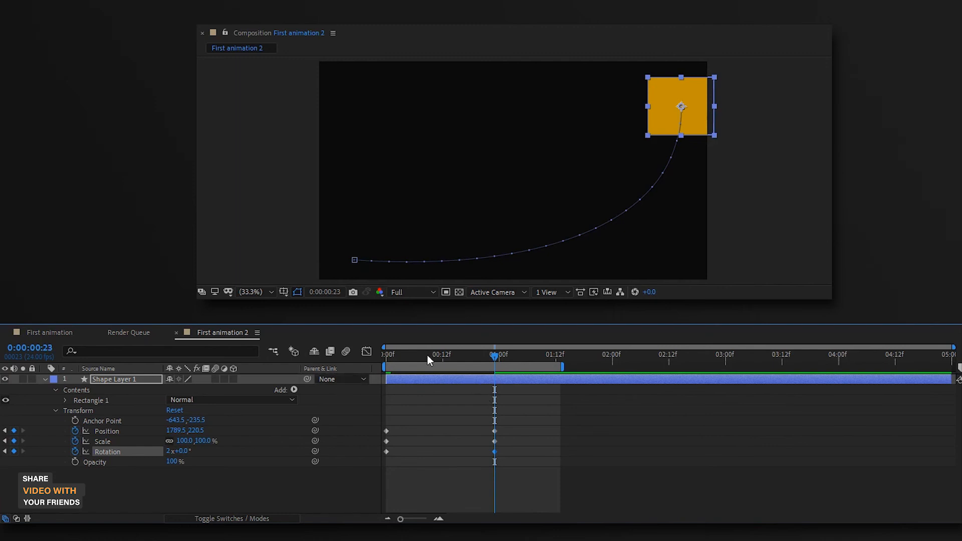
- Return to the beginning of the composition and preview the rectangle moving, scaling and rotating
{"action": "left_click_drag", "start_coordinate": [427, 355], "coordinate": [344, 378]}
{"action": "key", "text": "space"}
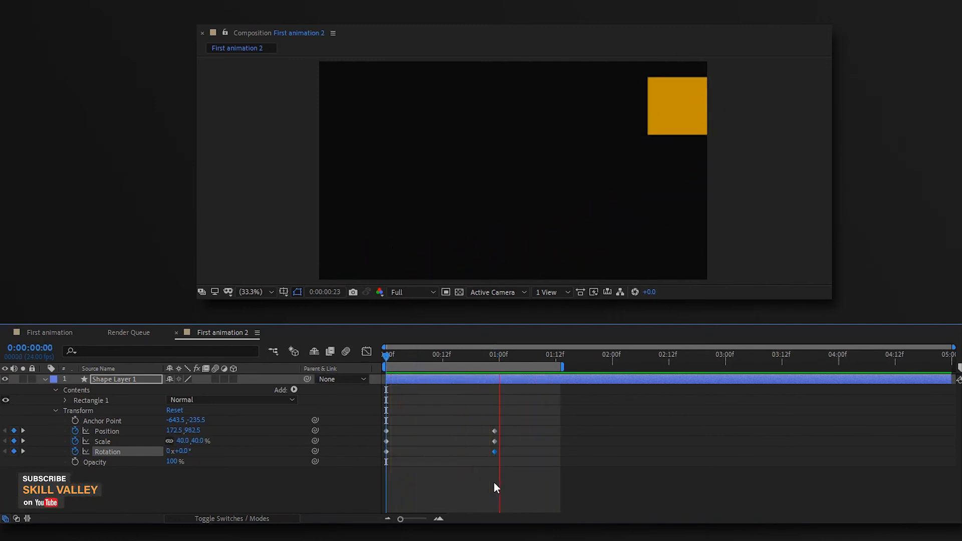
{"action": "key", "text": "space"}
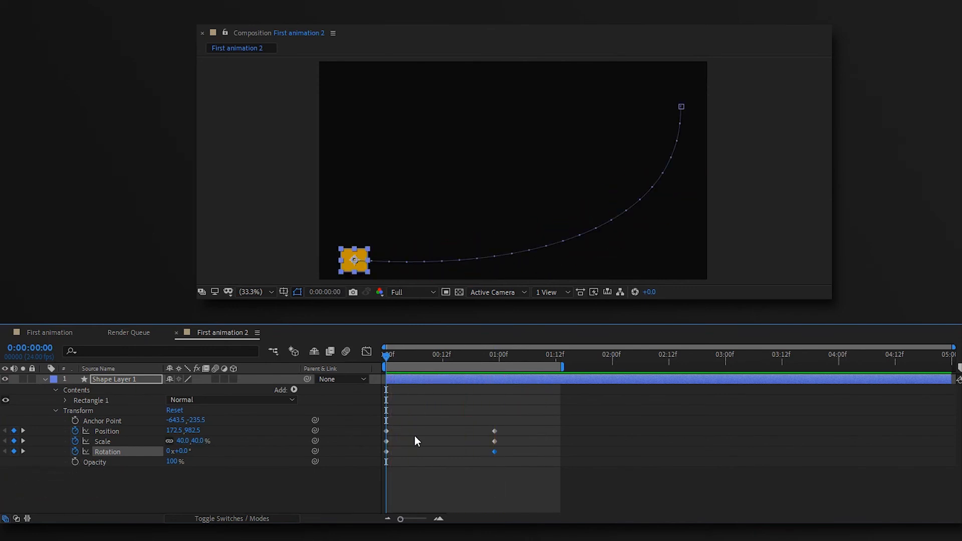
- Keyframe the rectangle's Opacity at 100% at the beginning of the composition and at 0% at 0:00:00:12
{"action": "left_click", "coordinate": [75, 461]}
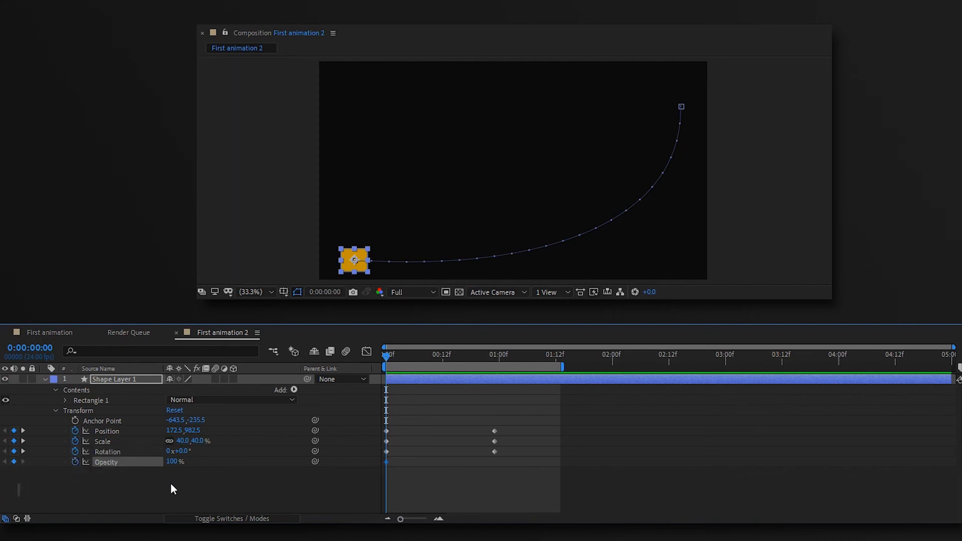
{"action": "left_click_drag", "start_coordinate": [410, 350], "coordinate": [443, 368]}
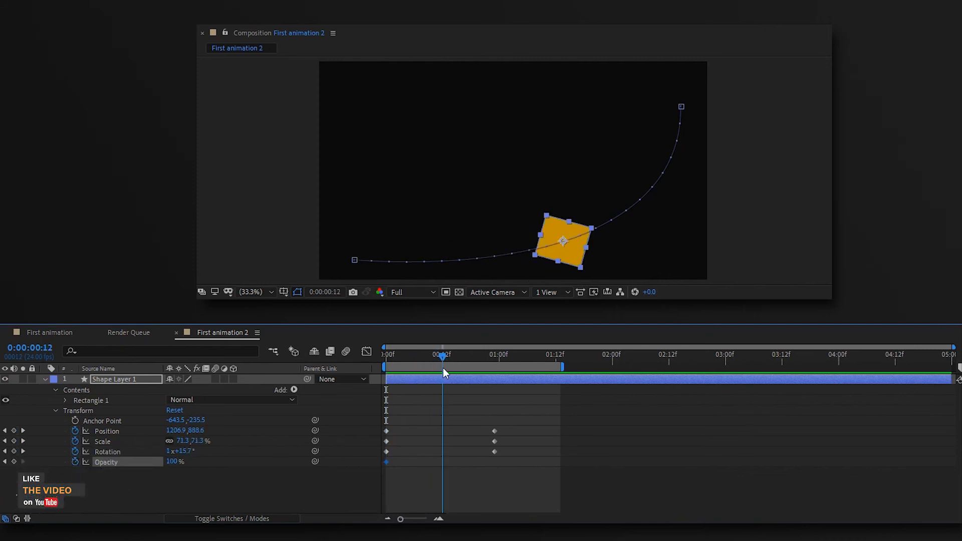
{"action": "left_click", "coordinate": [167, 473]}
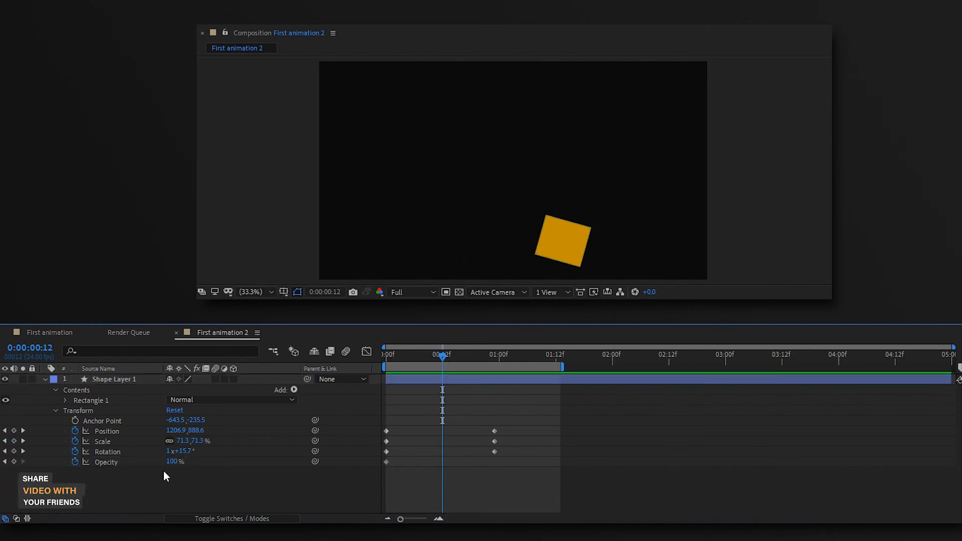
{"action": "left_click", "coordinate": [106, 462]}
{"action": "left_click", "coordinate": [172, 461]}
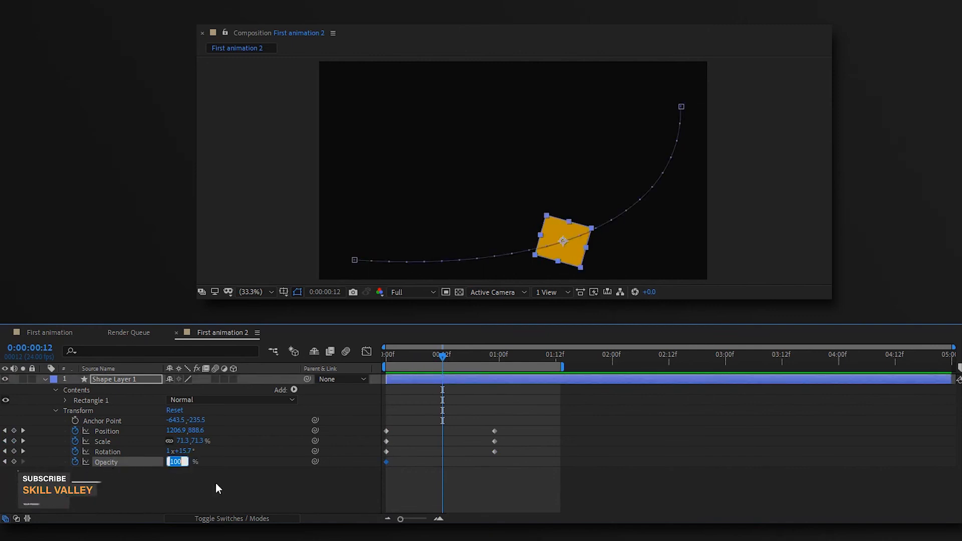
{"action": "type", "text": "0"}
{"action": "key", "text": "Return"}
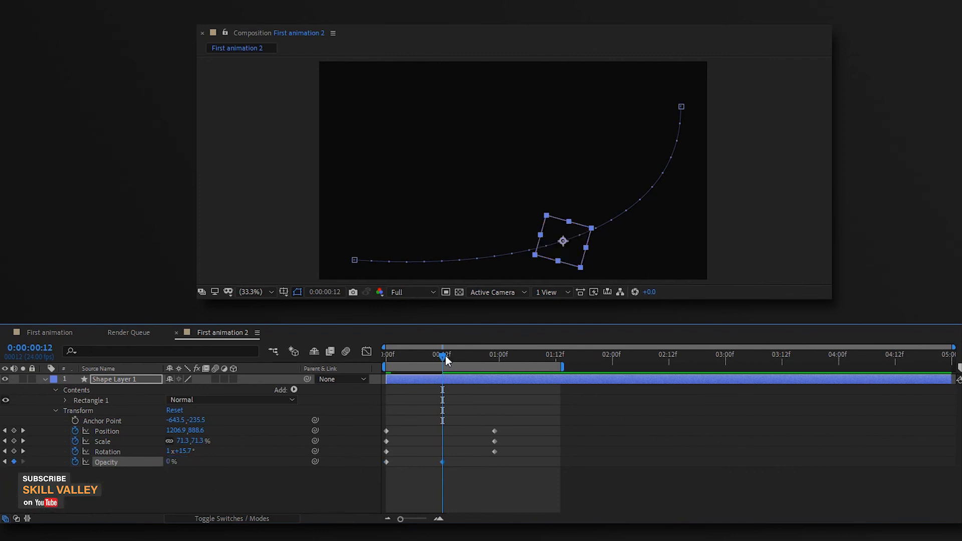
- Keyframe the rectangle's Opacity at 100% at 0:00:00:23 and preview the fade along the path
{"action": "left_click_drag", "start_coordinate": [446, 355], "coordinate": [493, 366]}
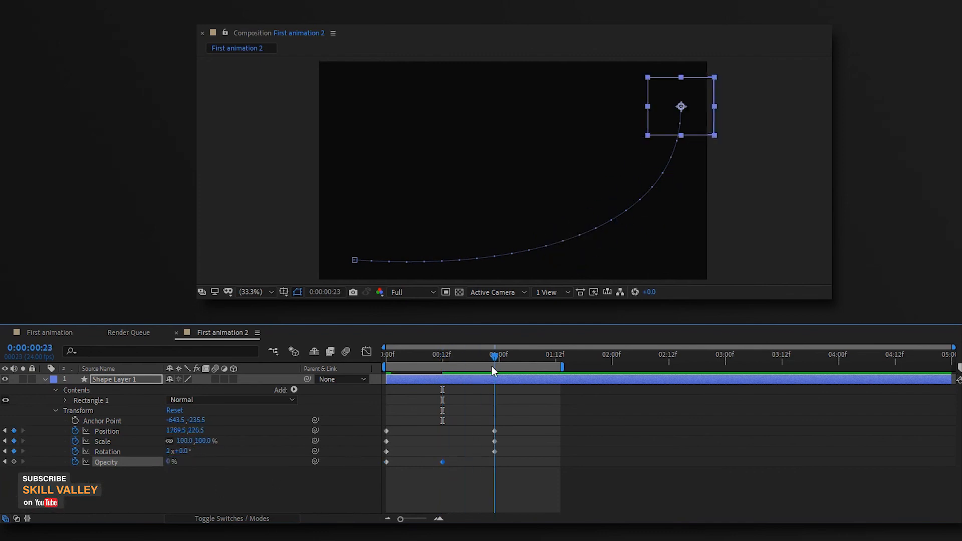
{"action": "left_click", "coordinate": [172, 462]}
{"action": "type", "text": "1"}
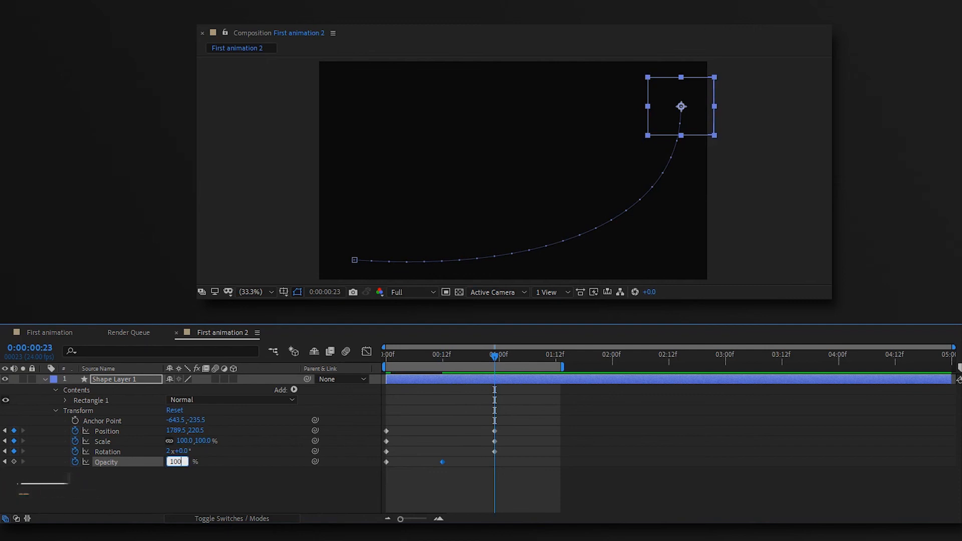
{"action": "type", "text": "00"}
{"action": "key", "text": "Return"}
{"action": "key", "text": "space"}
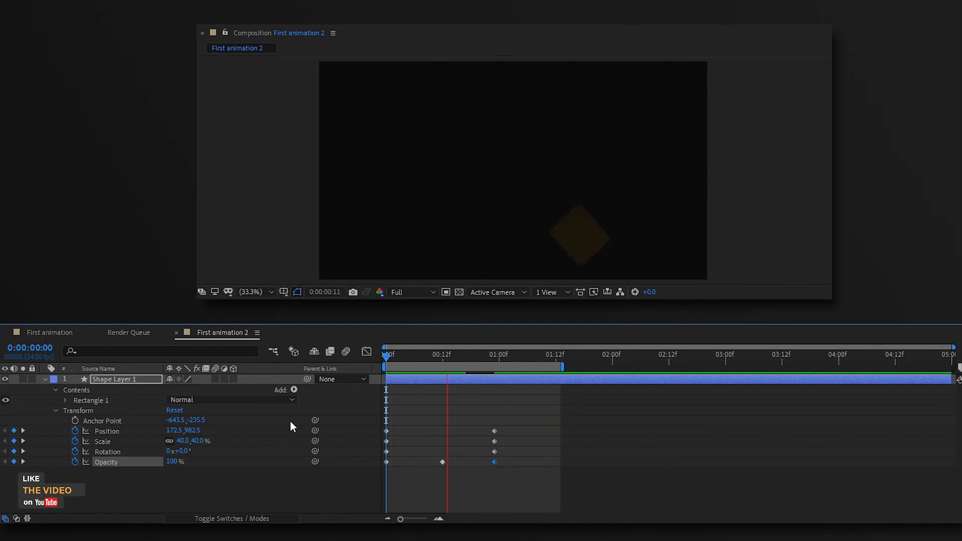
{"action": "key", "text": "space"}
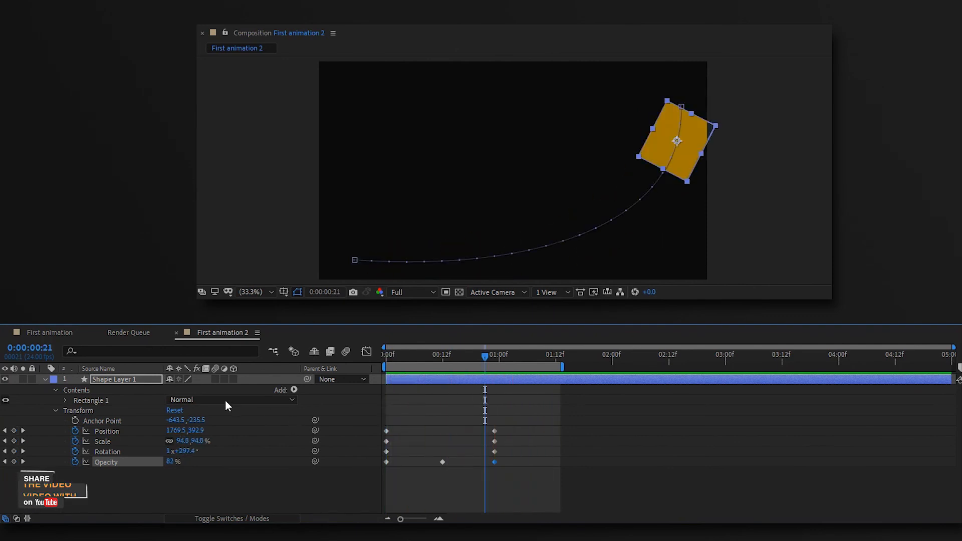
- Show only the keyframed properties of Shape Layer 1 and, at 0:00:01:02, remove all of its Opacity keyframes
{"action": "left_click", "coordinate": [45, 379]}
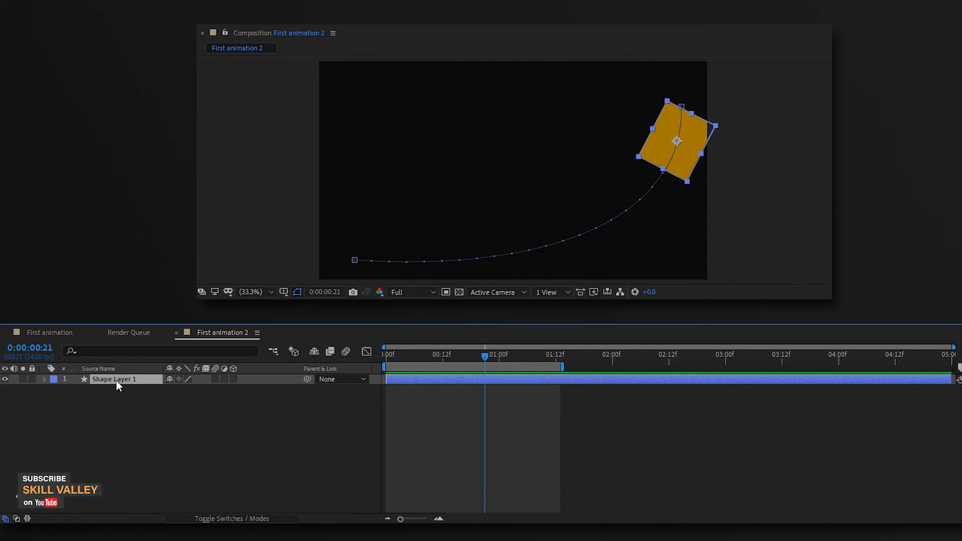
{"action": "key", "text": "u"}
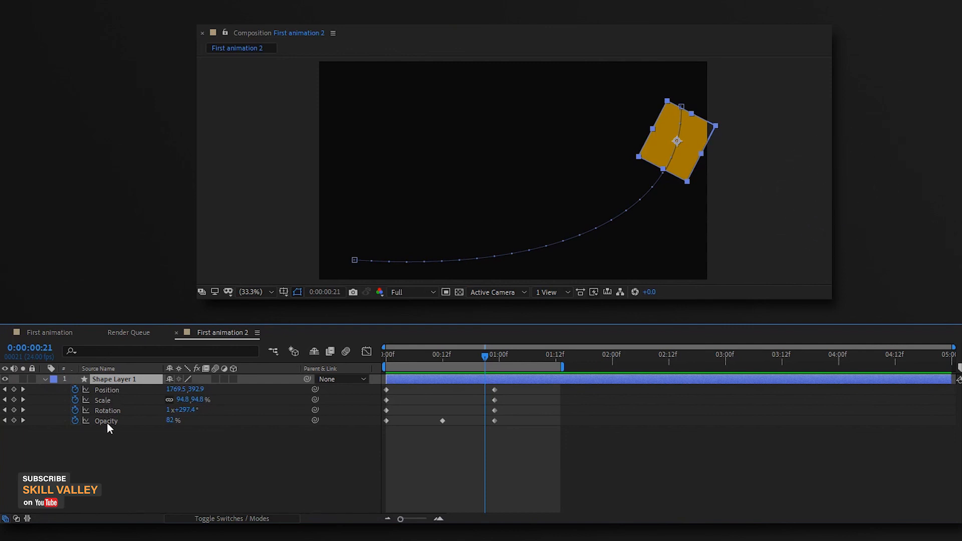
{"action": "left_click_drag", "start_coordinate": [492, 355], "coordinate": [507, 361]}
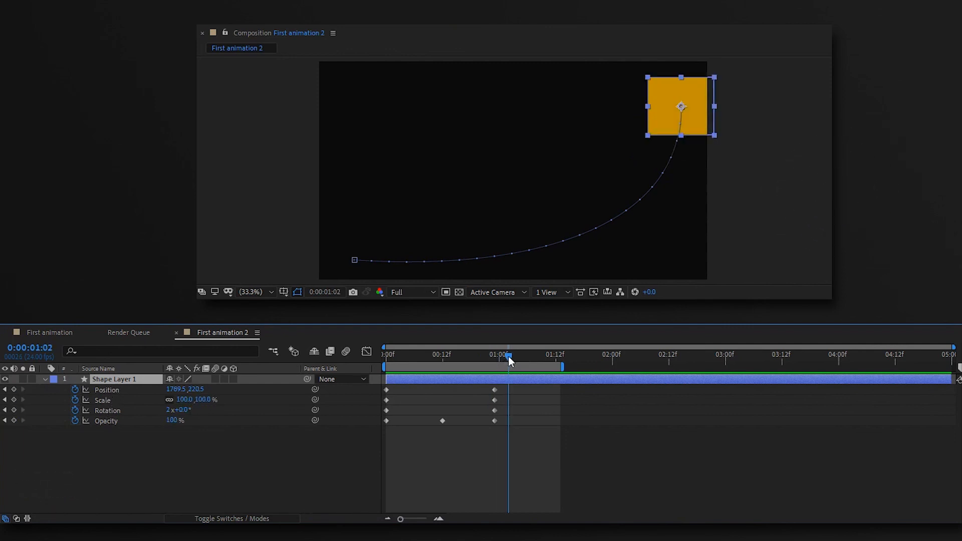
{"action": "left_click", "coordinate": [74, 420]}
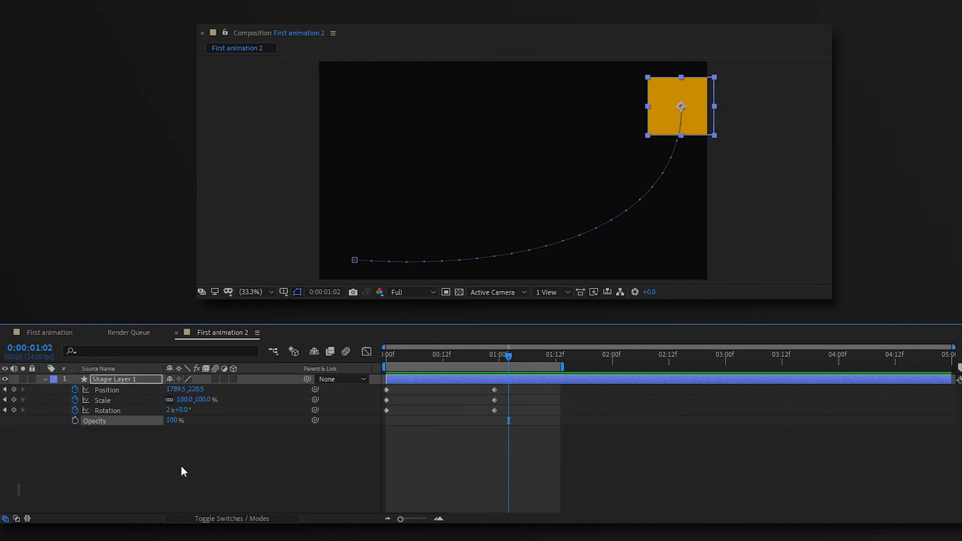
- Collapse Shape Layer 1, reveal its keyframed properties again, and hide them once more
{"action": "left_click", "coordinate": [114, 376]}
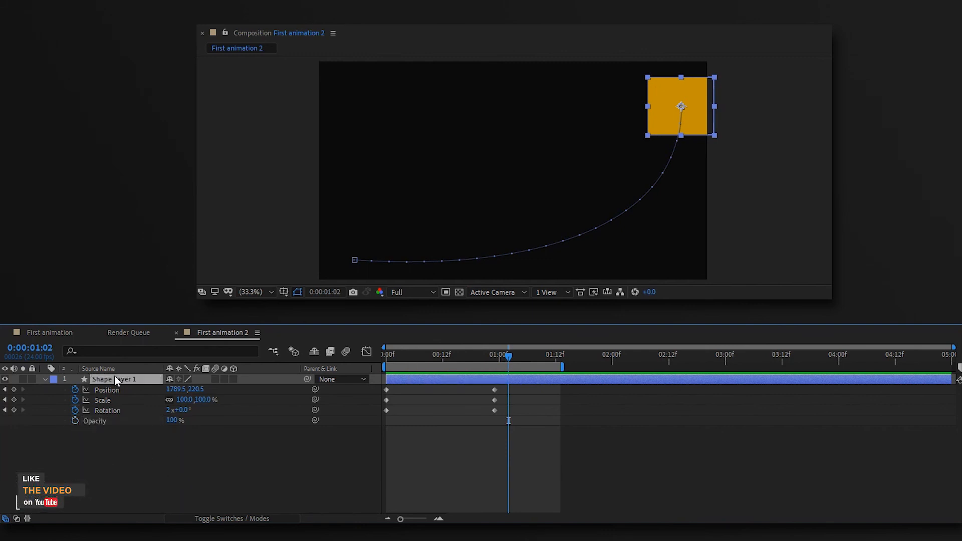
{"action": "key", "text": "u"}
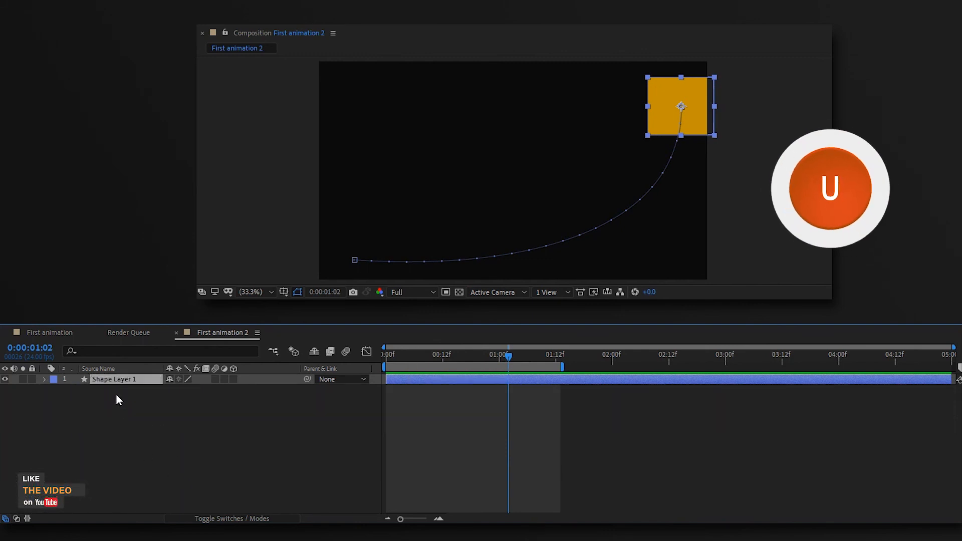
{"action": "key", "text": "u"}
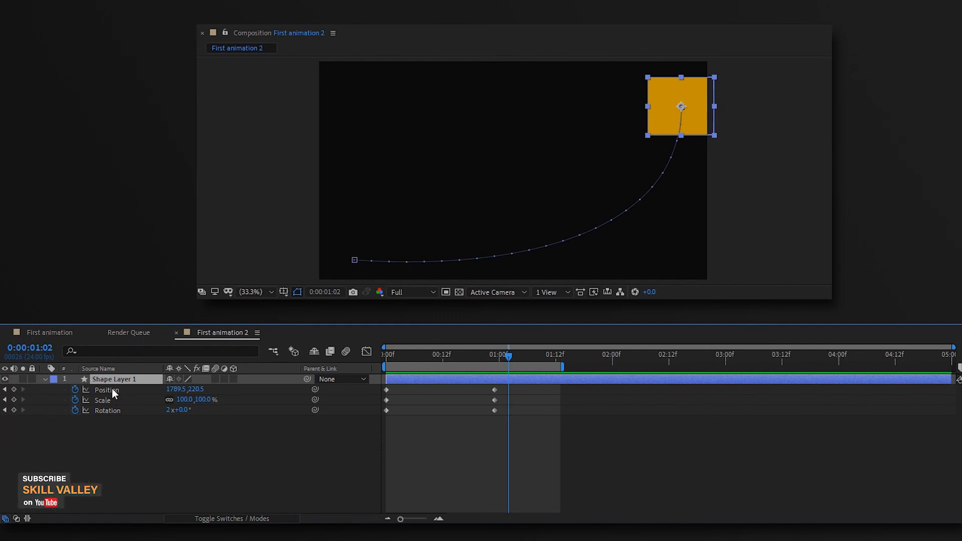
{"action": "key", "text": "u"}
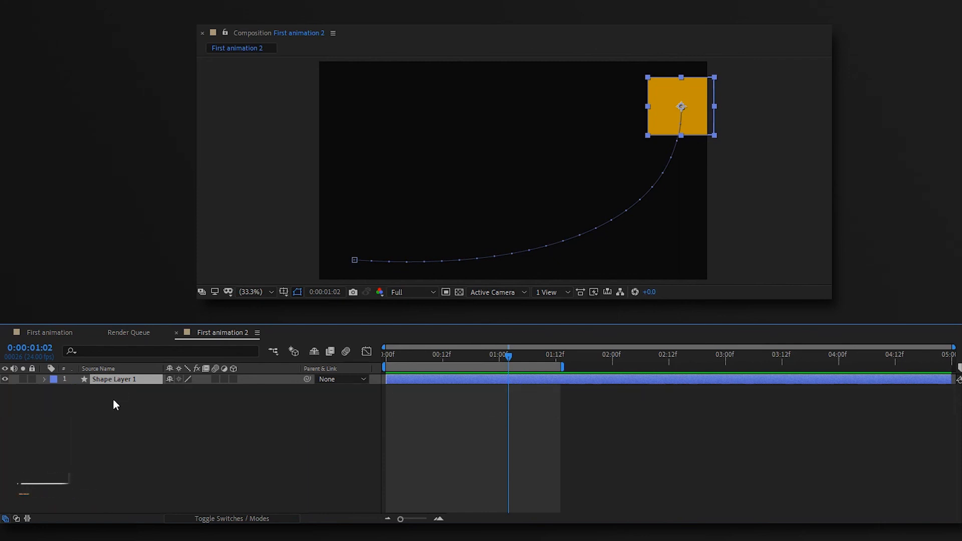
- Show Shape Layer 1's Position, Scale, Anchor Point and Opacity one at a time, ending with Position alone
{"action": "left_click", "coordinate": [106, 402]}
{"action": "left_click", "coordinate": [114, 379]}
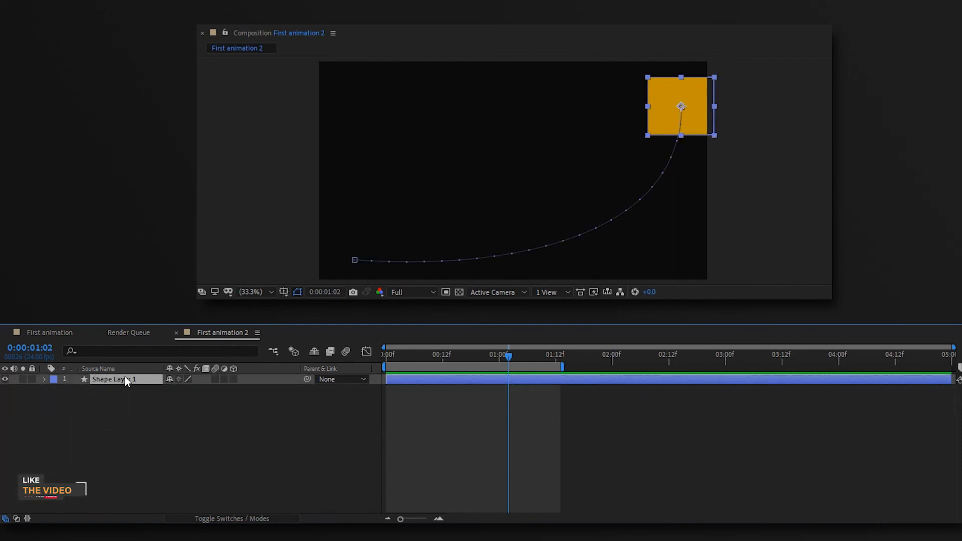
{"action": "key", "text": "p"}
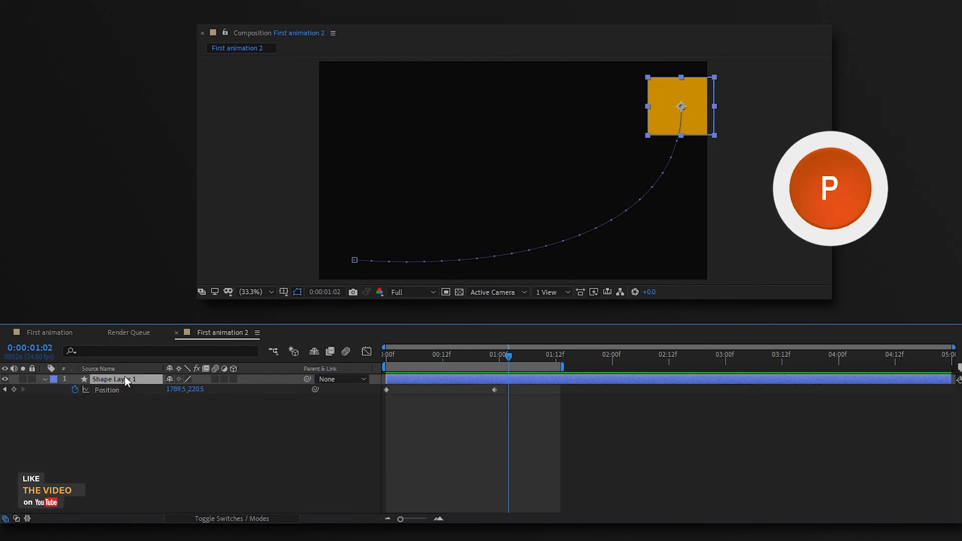
{"action": "key", "text": "s"}
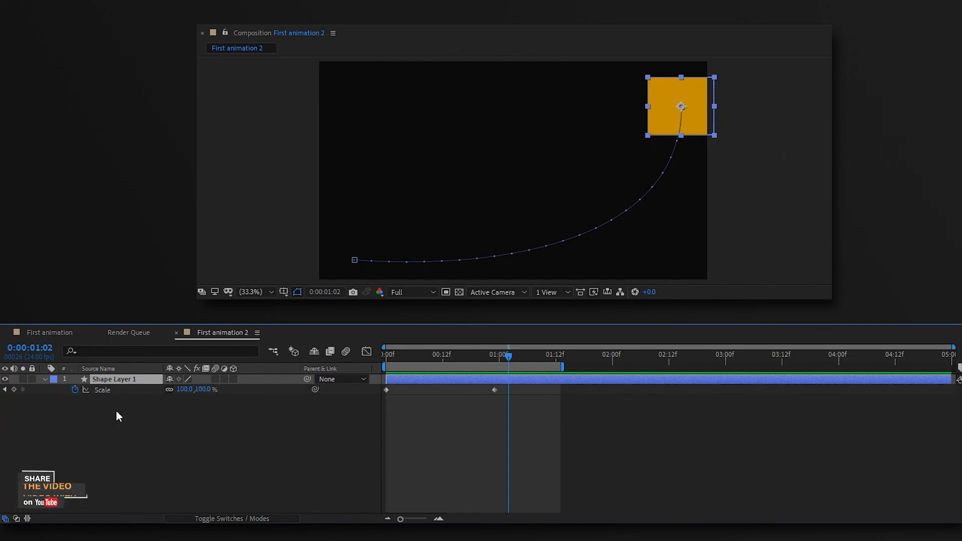
{"action": "key", "text": "a"}
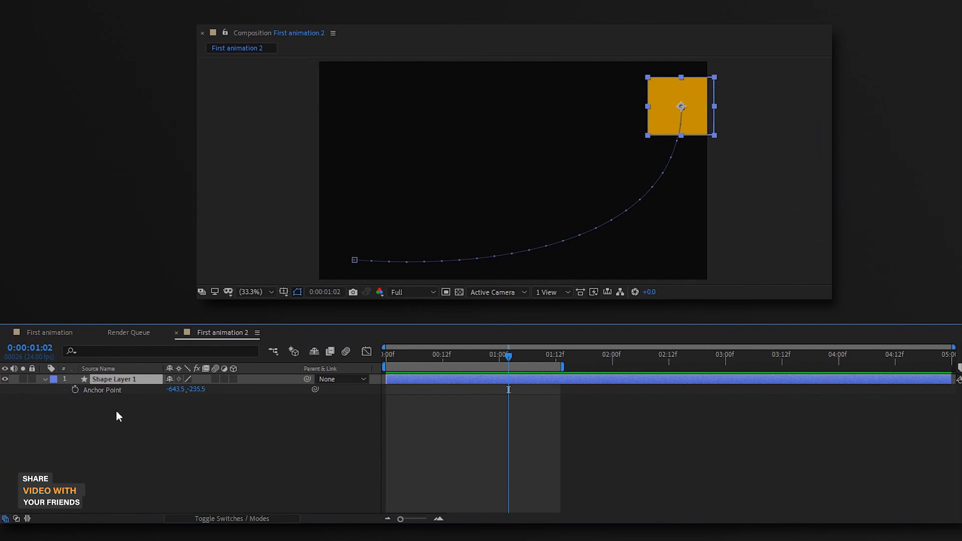
{"action": "key", "text": "t"}
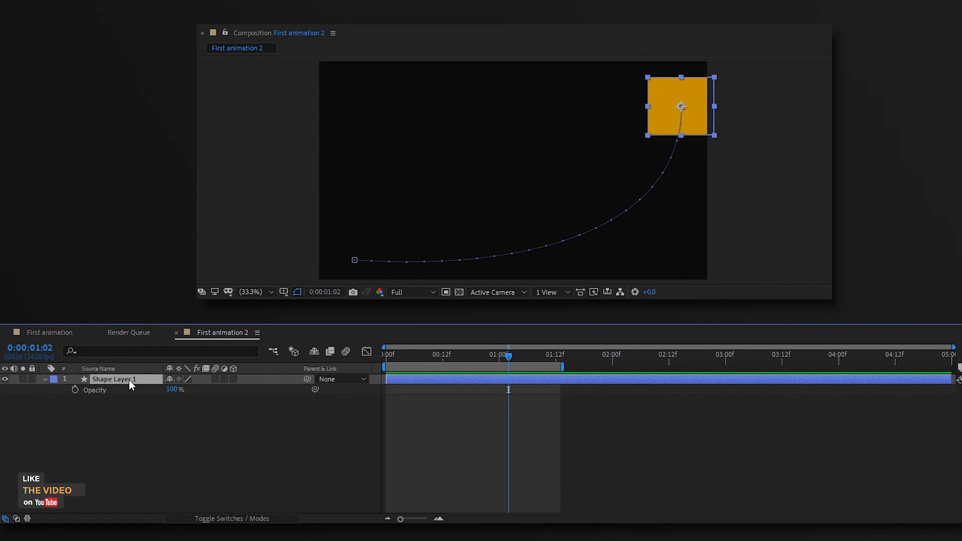
{"action": "key", "text": "p"}
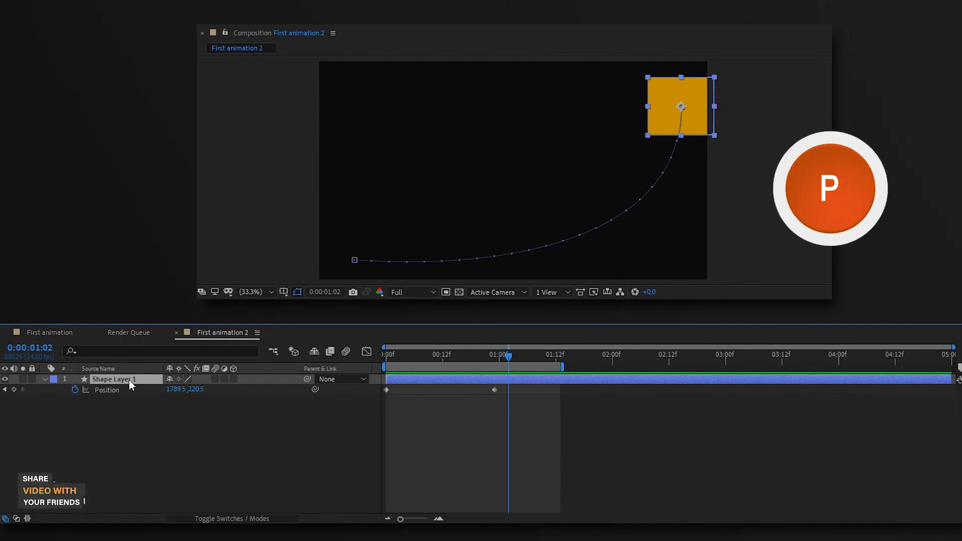
- Display Shape Layer 1's Scale together with its Position and Rotation, and collapse the layer
{"action": "key", "text": "s"}
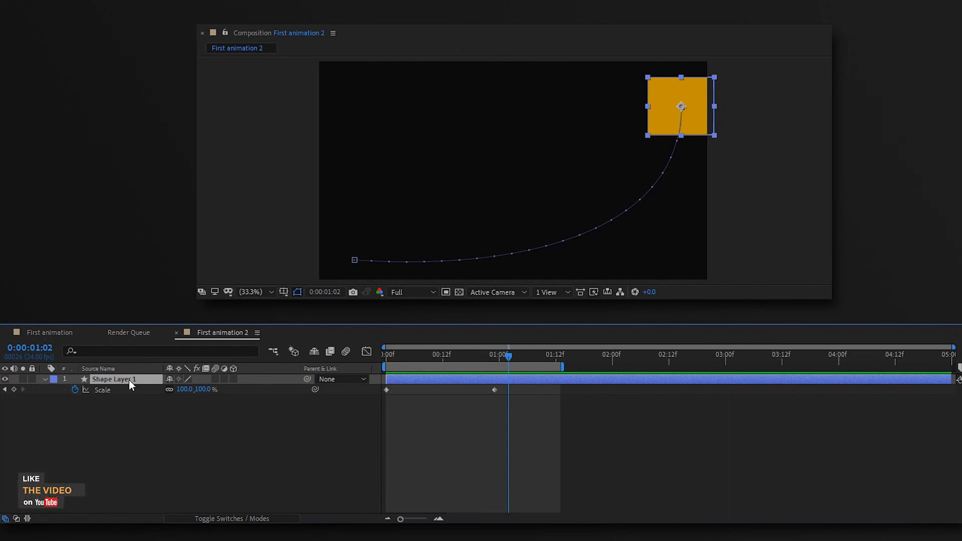
{"action": "key", "text": "shift+p"}
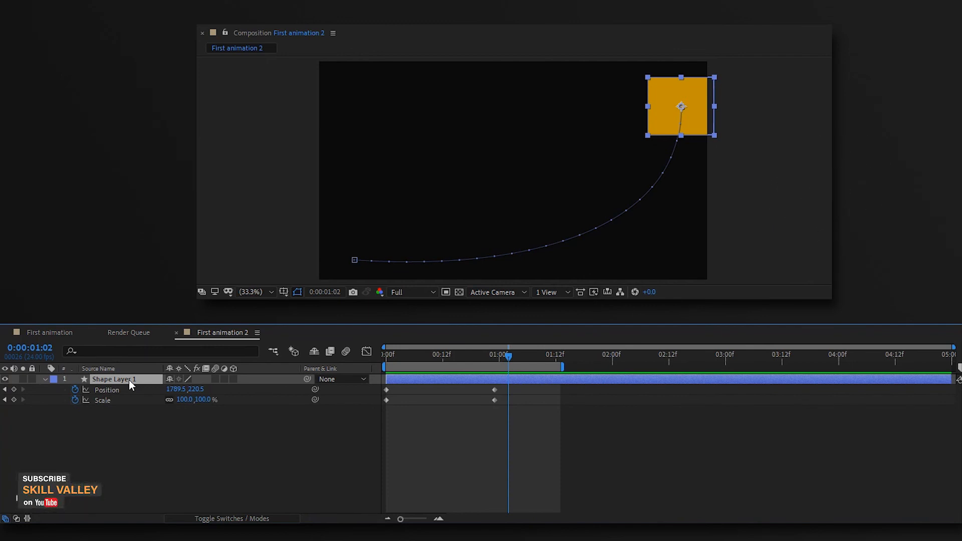
{"action": "key", "text": "shift+r"}
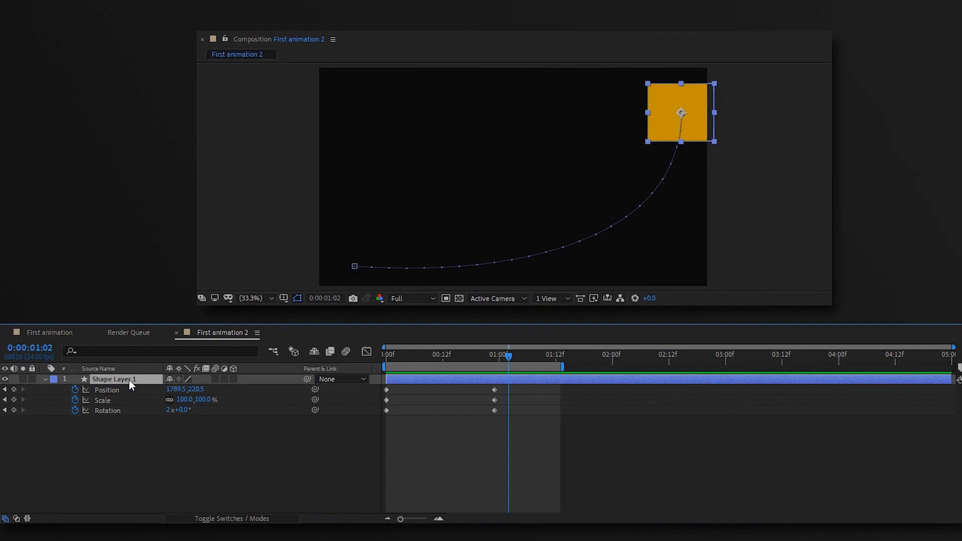
{"action": "left_click", "coordinate": [45, 379]}
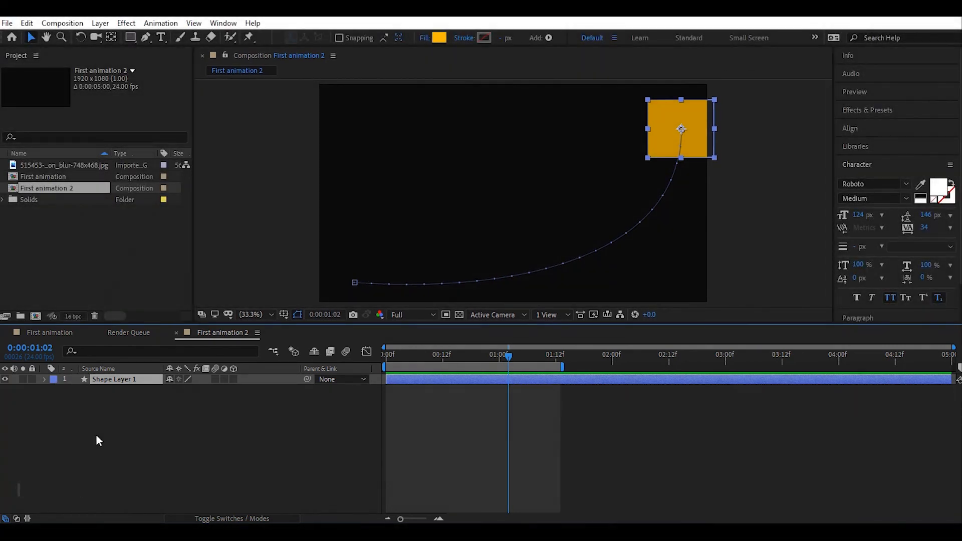